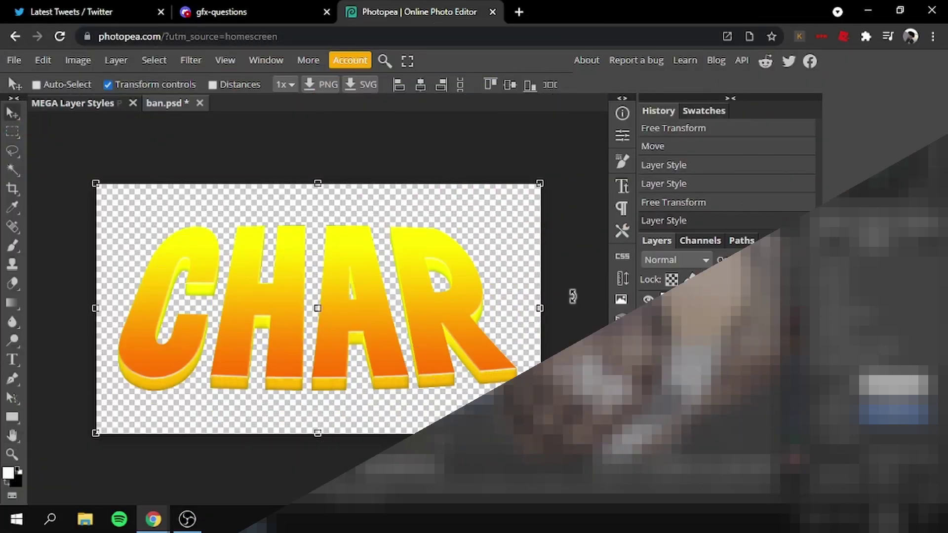
Move the existing CHAR artwork up the canvas and hide the char copy 63 layer
drag(176, 380, 257, 307)
click(648, 299)
Hide char copy 62 and type a white CHAR text layer in The Riven at 770 px
click(648, 318)
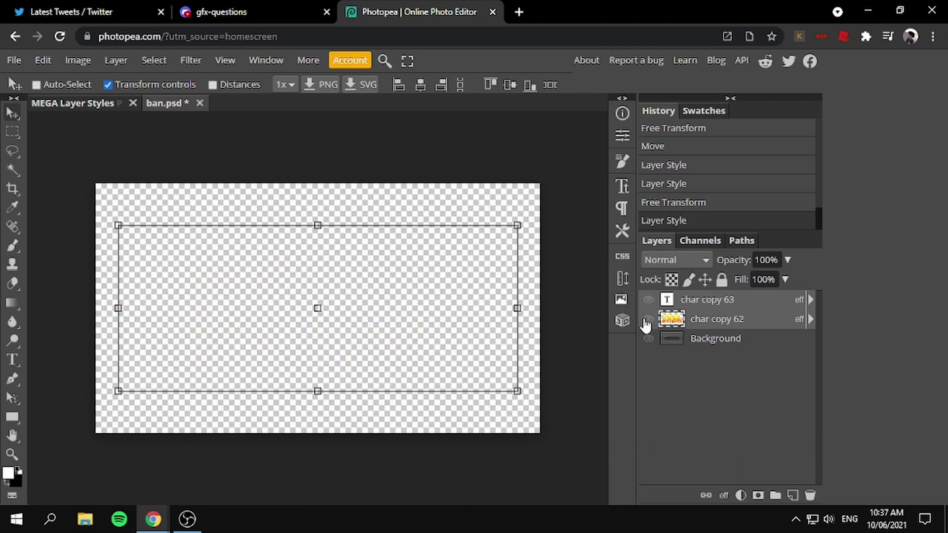
key(t)
click(242, 286)
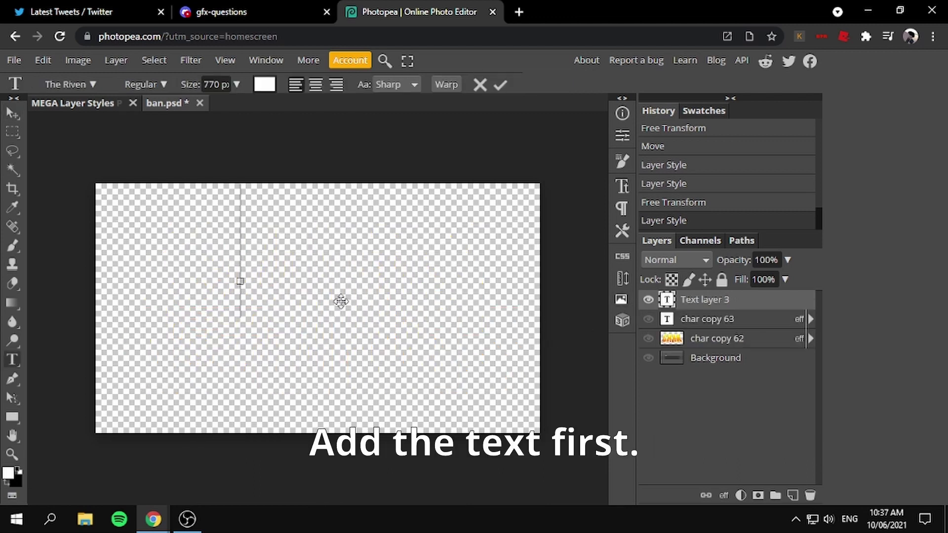
drag(339, 301, 313, 364)
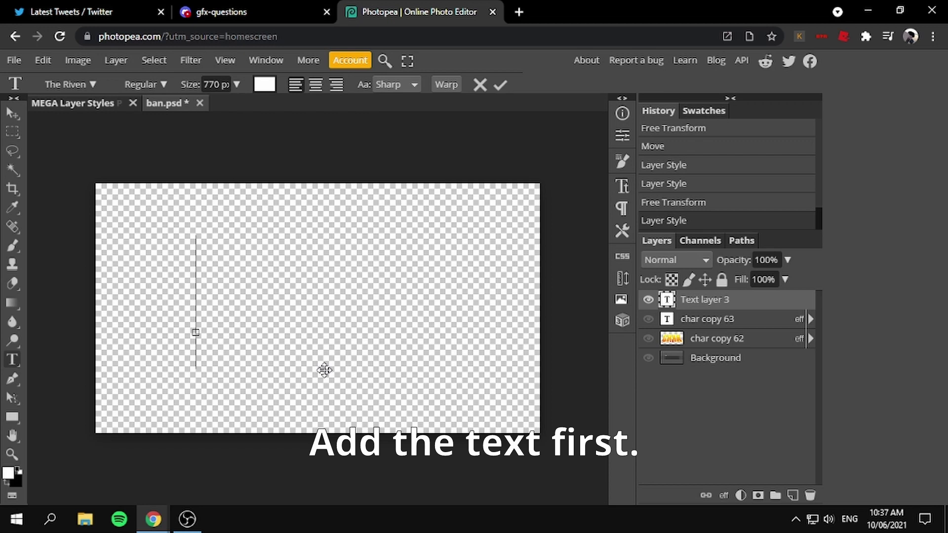
text(CHAR)
mouse_move(324, 370)
mouse_down()
mouse_move(274, 398)
mouse_move(277, 409)
mouse_up()
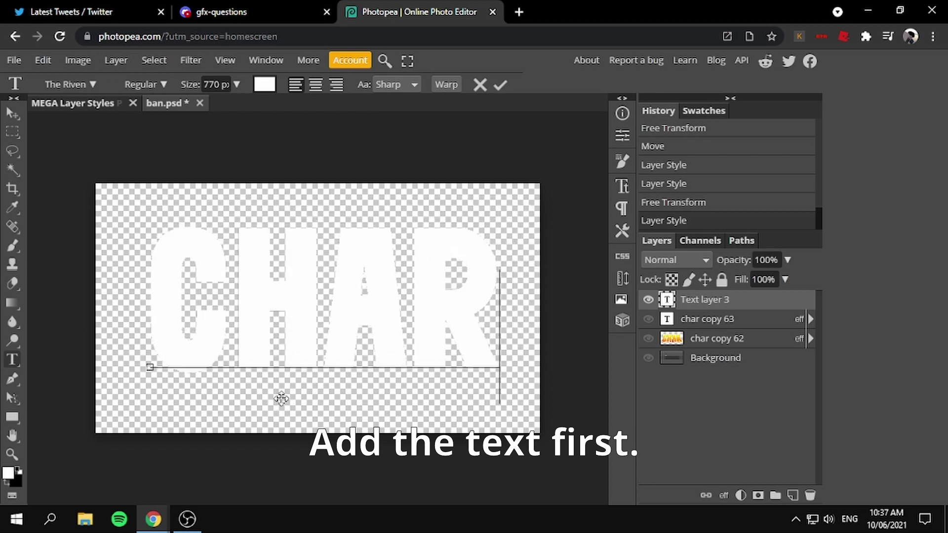
click(500, 87)
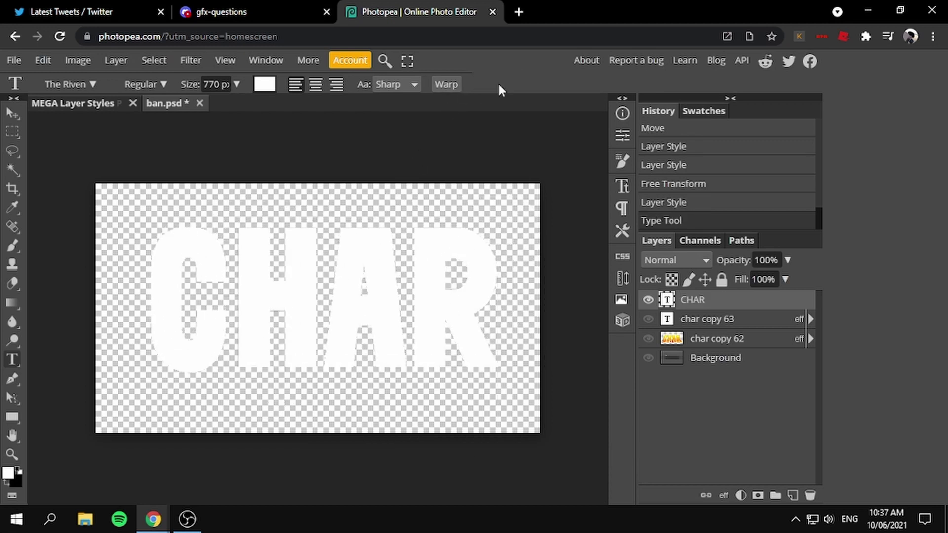
Centre the CHAR text on the canvas with the Move tool
click(12, 113)
drag(415, 308, 409, 301)
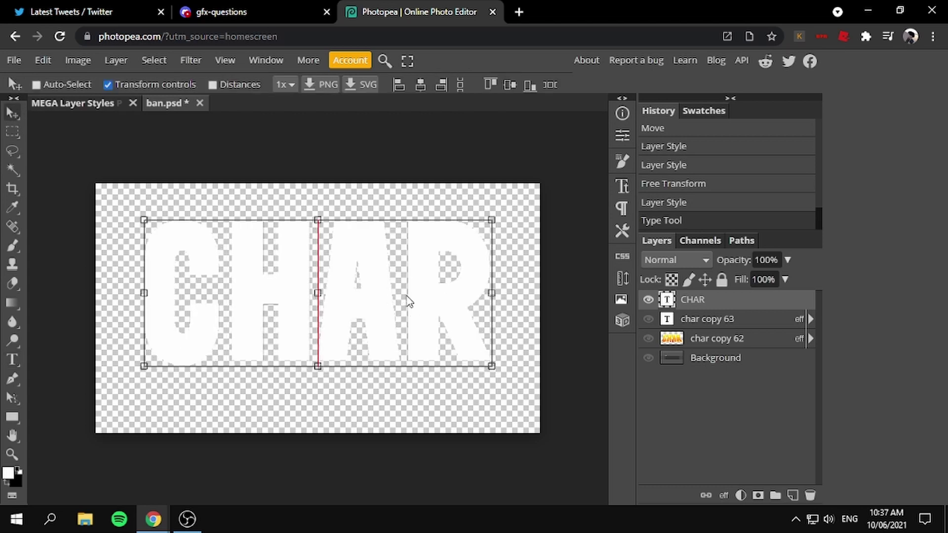
drag(408, 301, 409, 316)
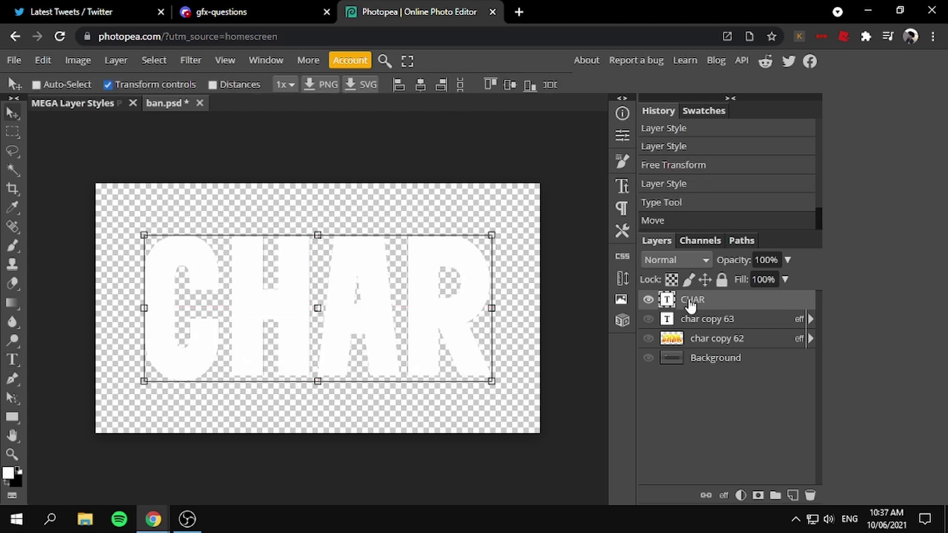
Warp CHAR with an Arch style (bend 14%, vertical distortion 10%) and nudge it lower
key(t)
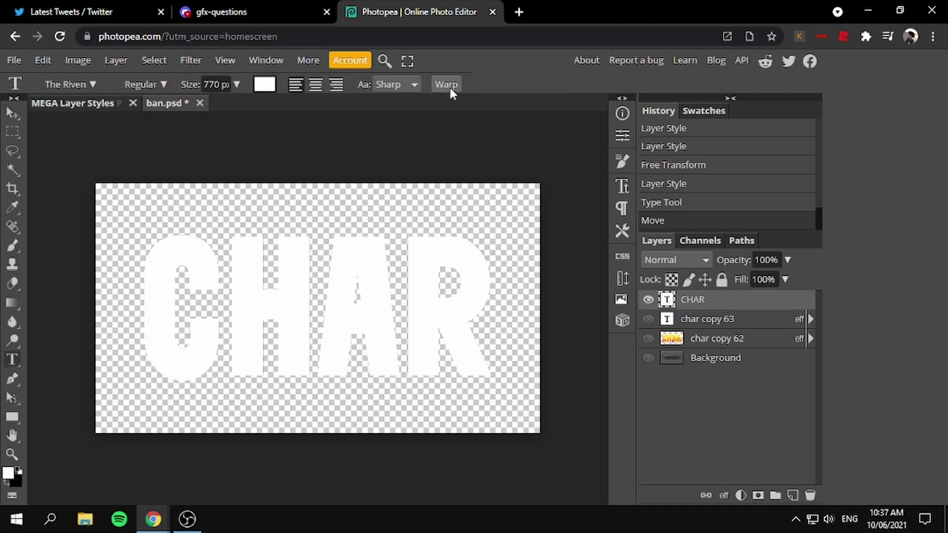
click(446, 85)
click(572, 195)
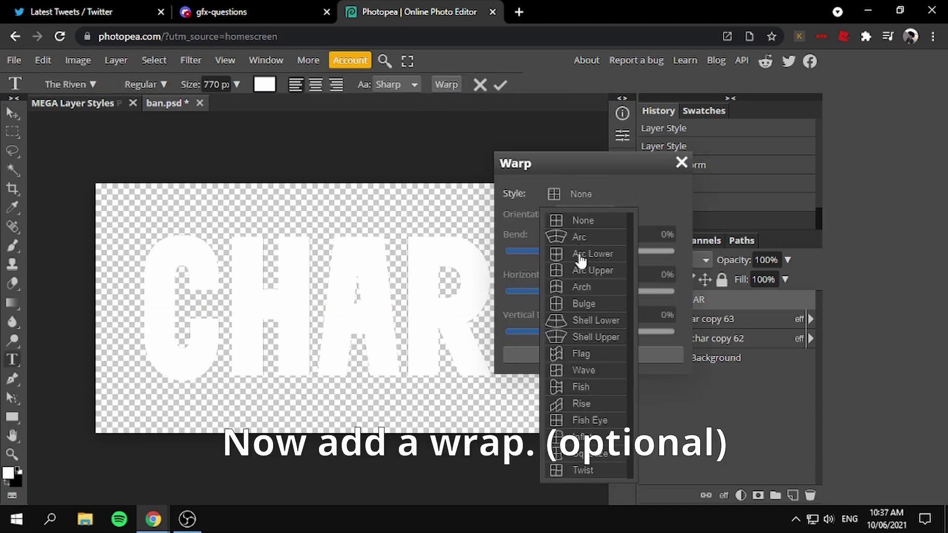
click(576, 297)
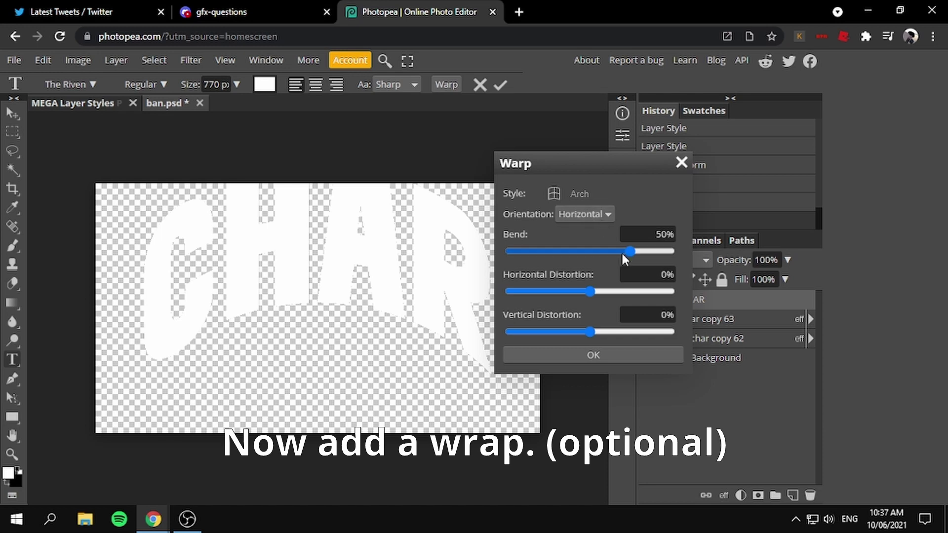
drag(628, 251, 599, 256)
drag(590, 332, 600, 332)
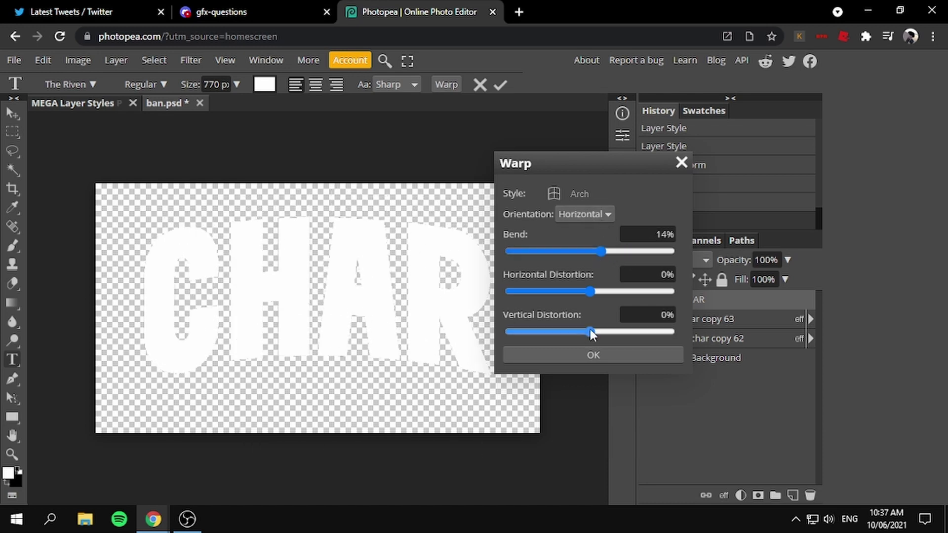
click(581, 358)
click(13, 113)
drag(282, 271, 279, 281)
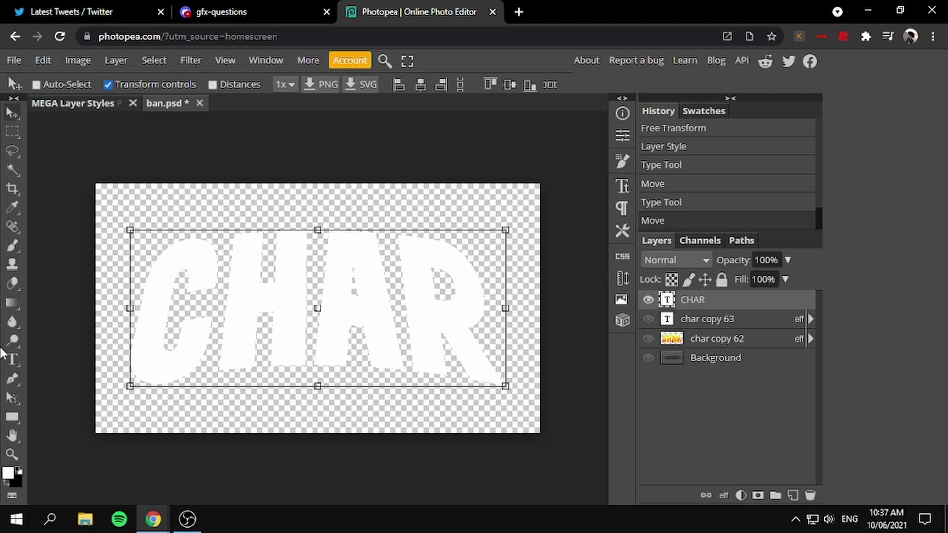
Recolour the CHAR text bright yellow, around fff100
key(t)
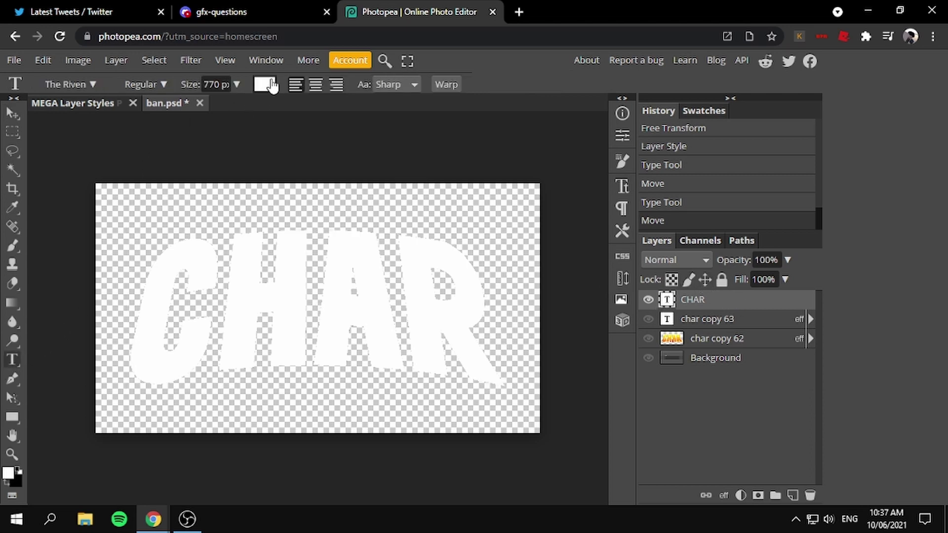
click(265, 84)
click(235, 221)
drag(235, 221, 313, 152)
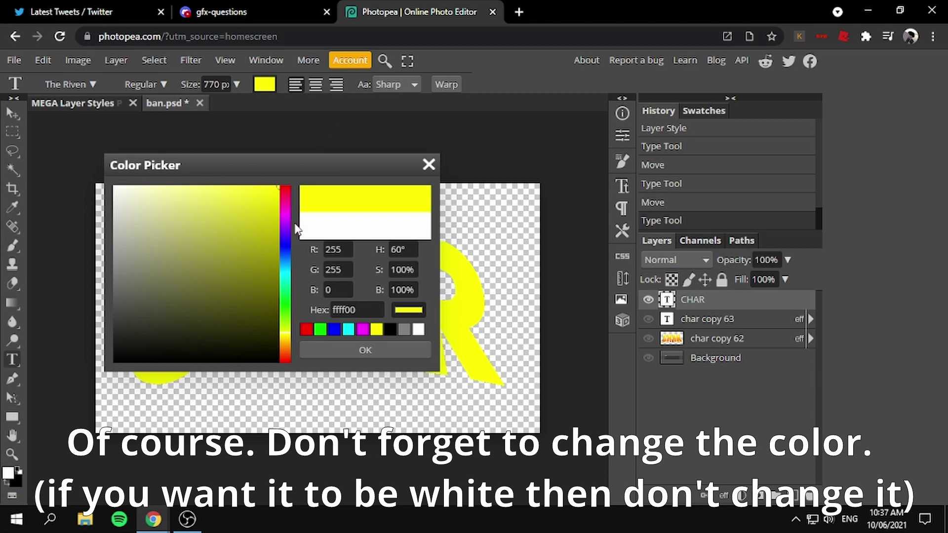
drag(285, 332, 291, 339)
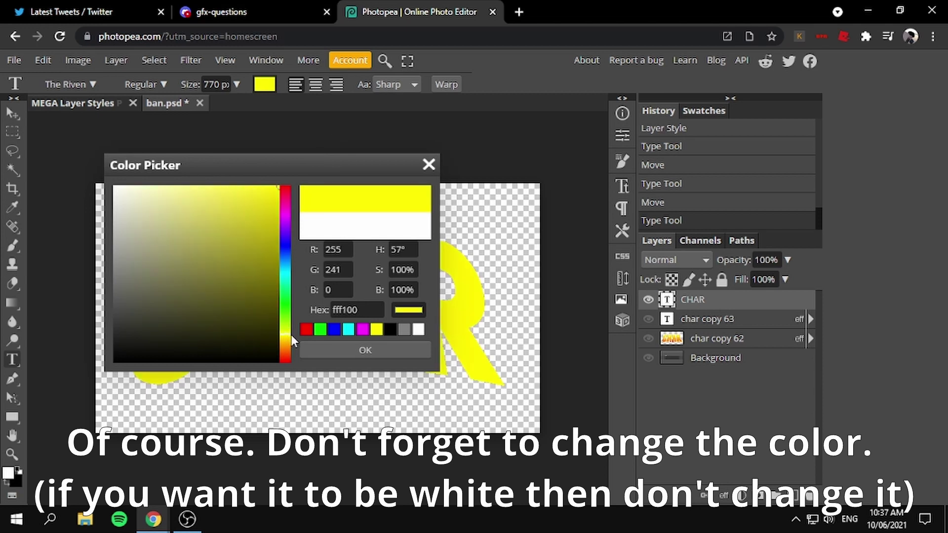
click(365, 350)
Enable Gradient Overlay on the CHAR layer and set its left colour stop to bright yellow
right_click(753, 301)
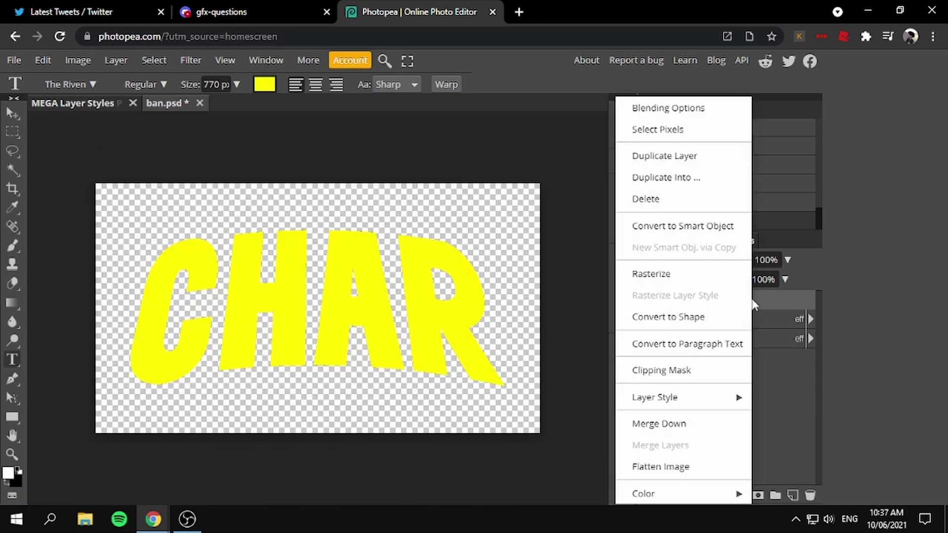
click(763, 302)
right_click(764, 302)
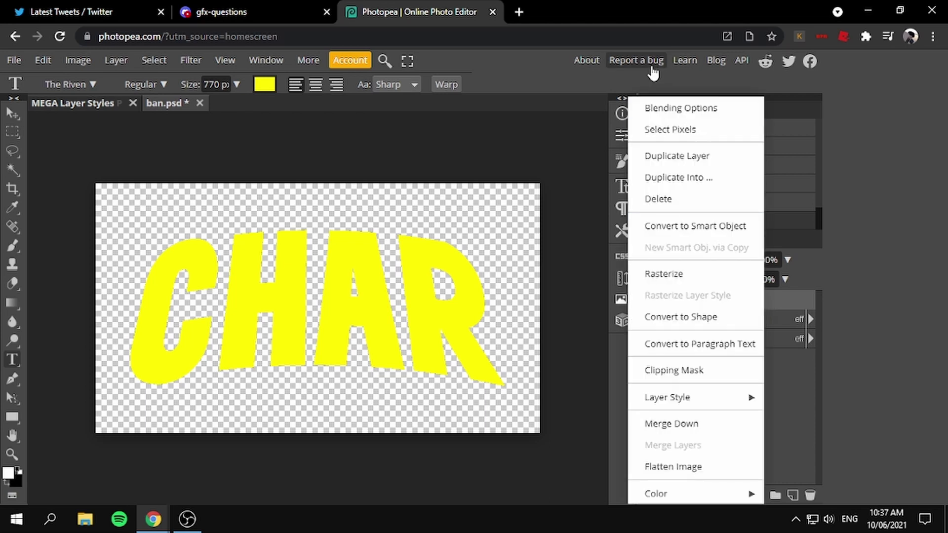
click(669, 108)
click(442, 300)
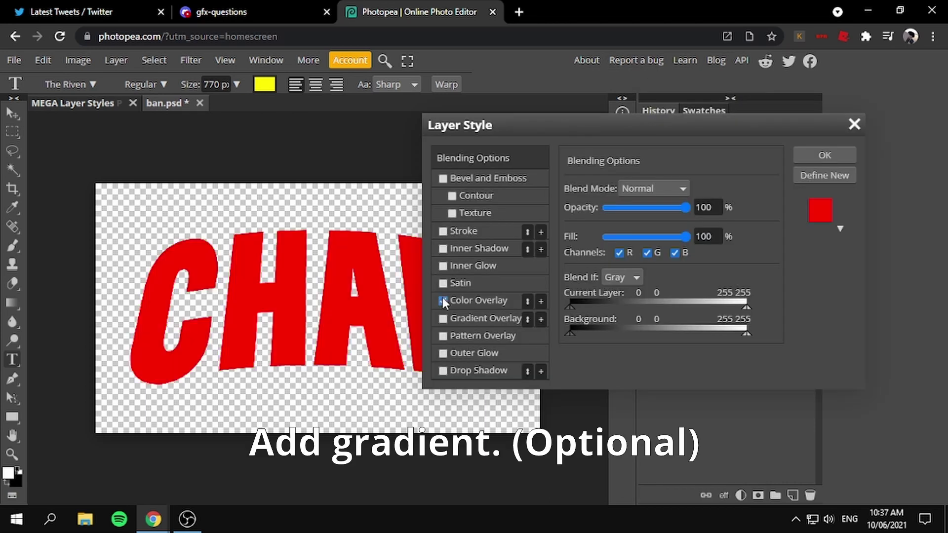
click(443, 318)
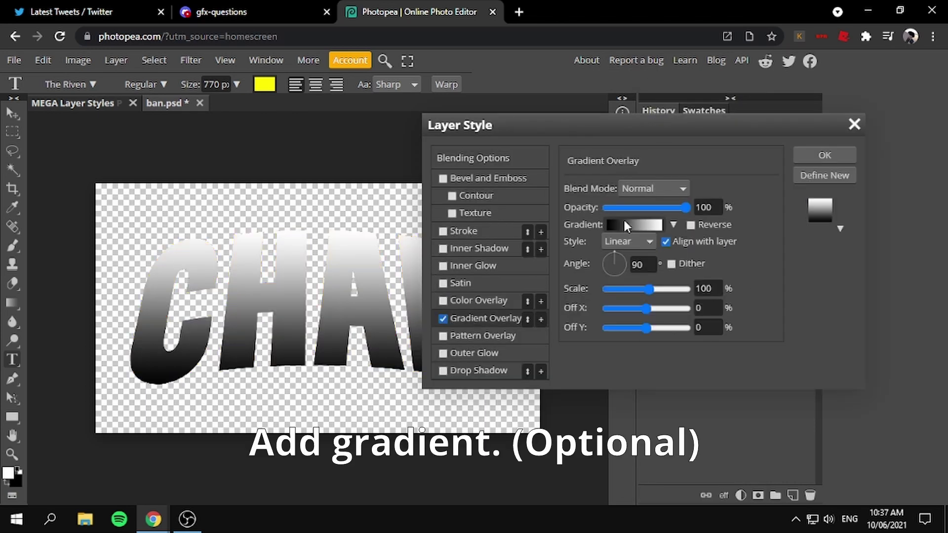
click(623, 222)
click(227, 416)
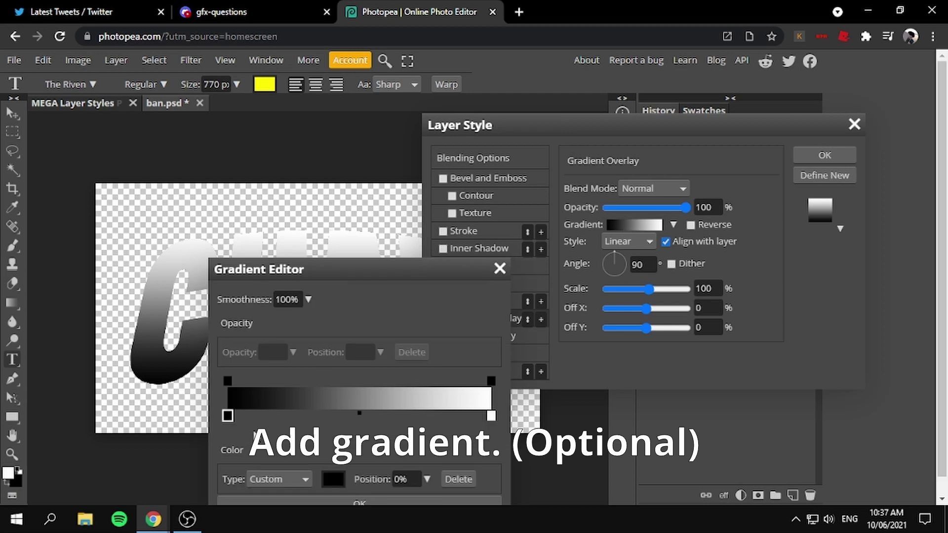
click(331, 479)
drag(237, 281, 338, 132)
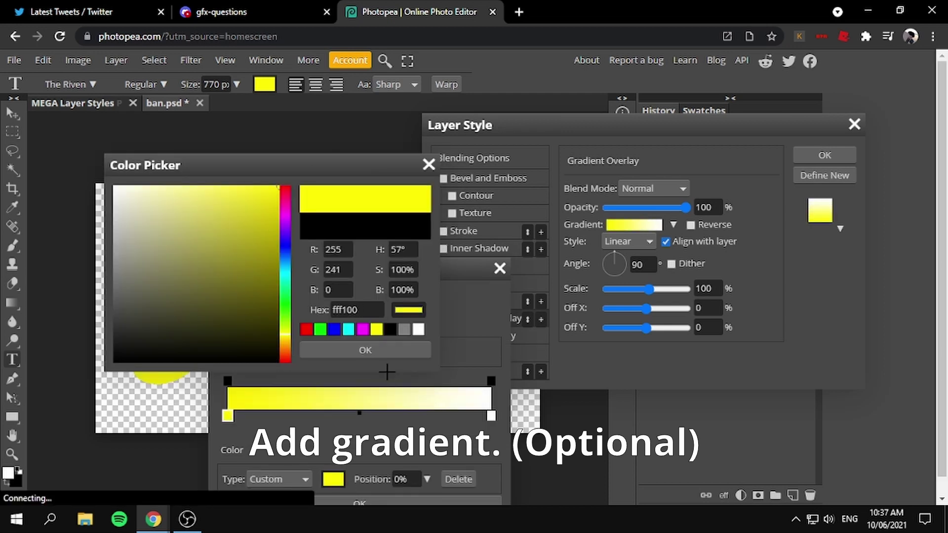
click(424, 350)
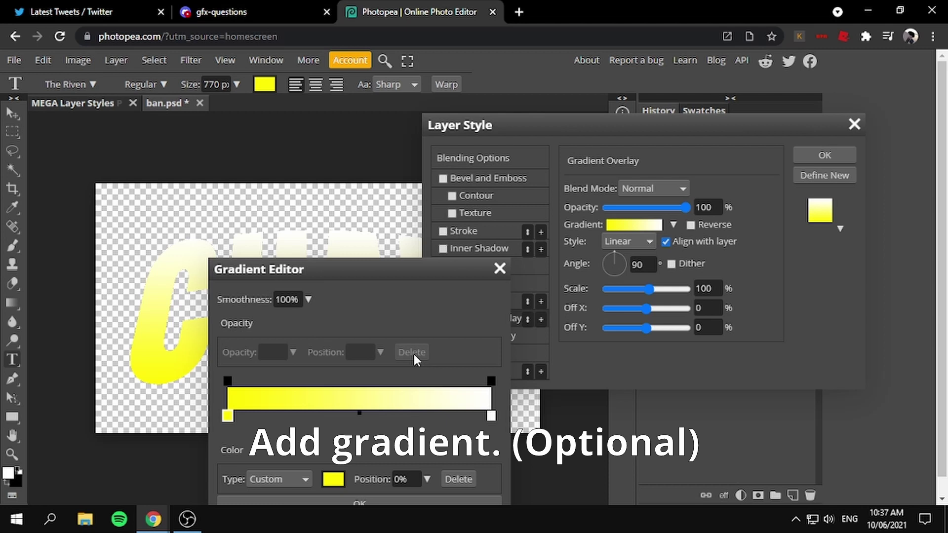
Set the right gradient stop to orange-yellow ffbb00 and apply the 90° gradient overlay
click(491, 416)
click(333, 479)
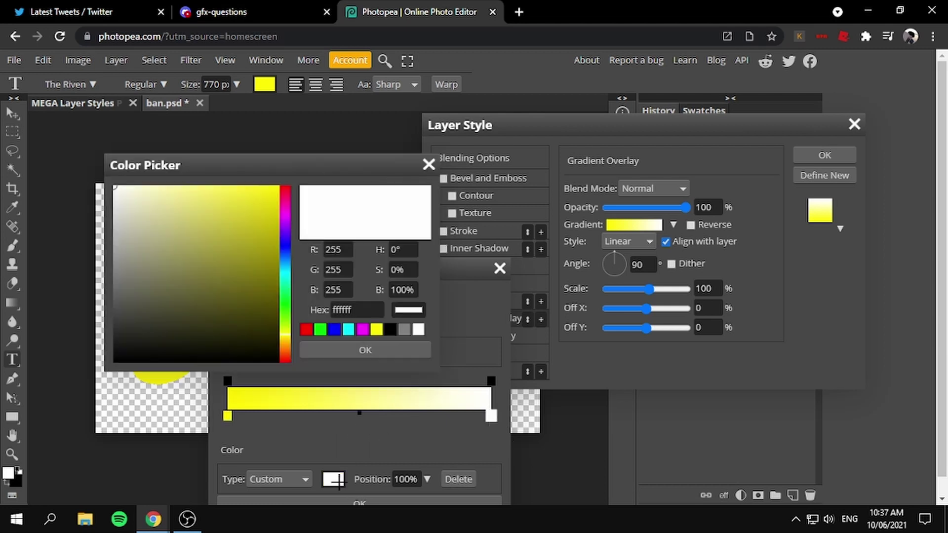
drag(286, 243, 283, 336)
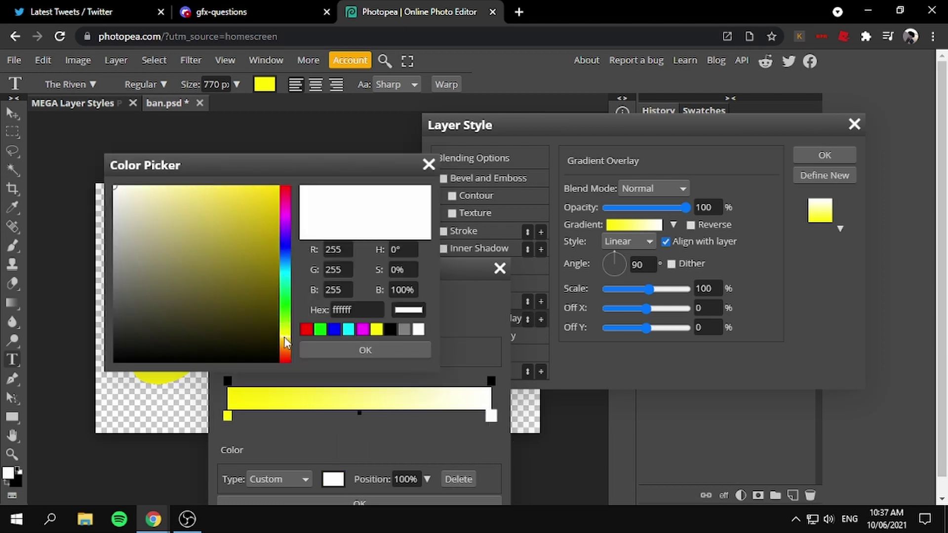
click(253, 222)
drag(292, 167, 678, 94)
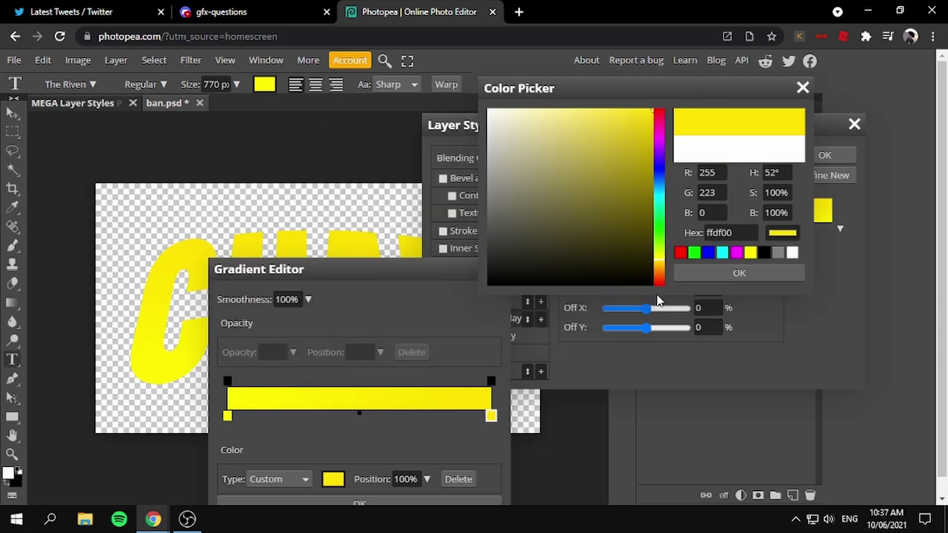
drag(657, 260, 658, 263)
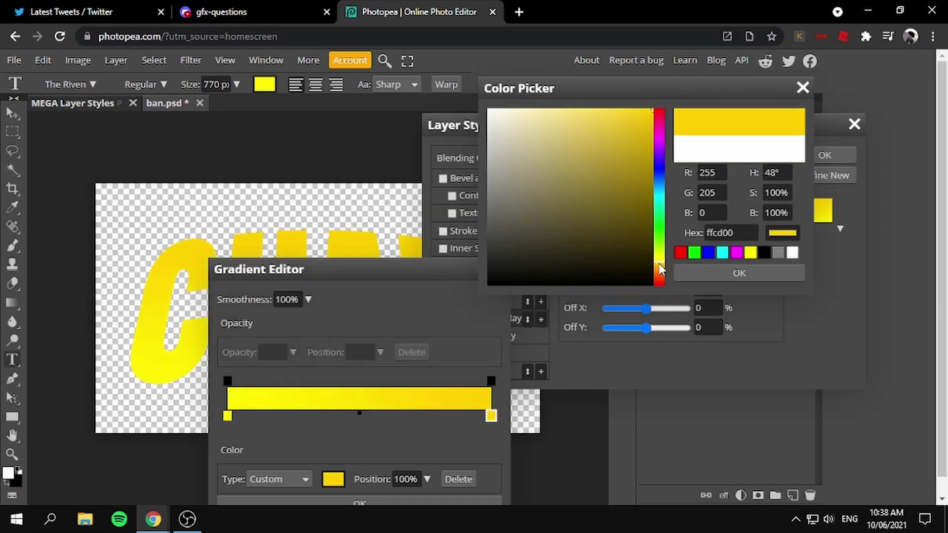
click(712, 274)
drag(446, 283, 810, 126)
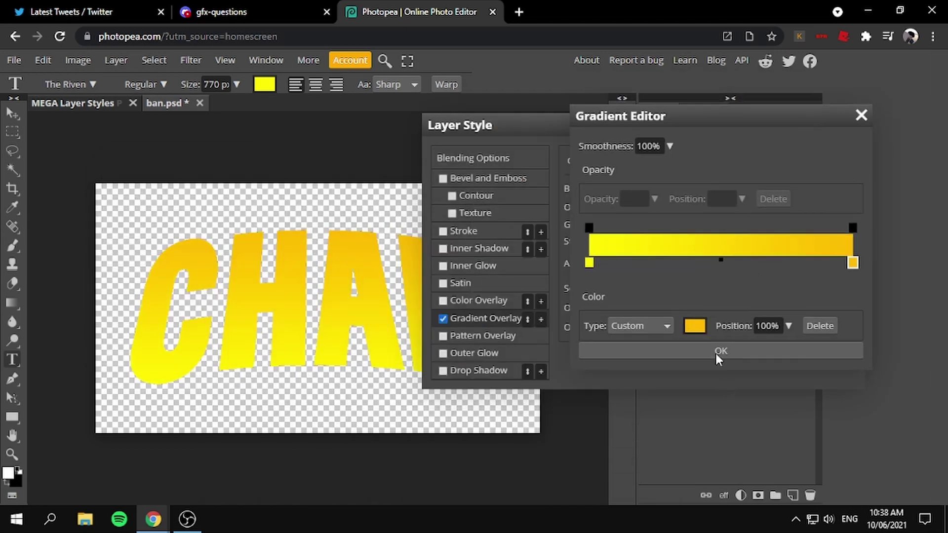
click(656, 353)
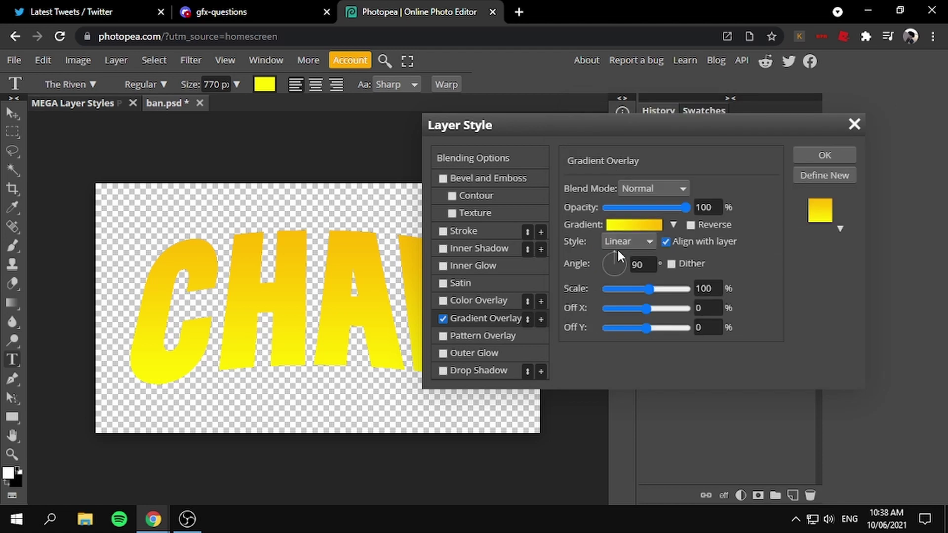
mouse_move(643, 123)
mouse_down()
mouse_move(667, 114)
mouse_move(657, 116)
mouse_up()
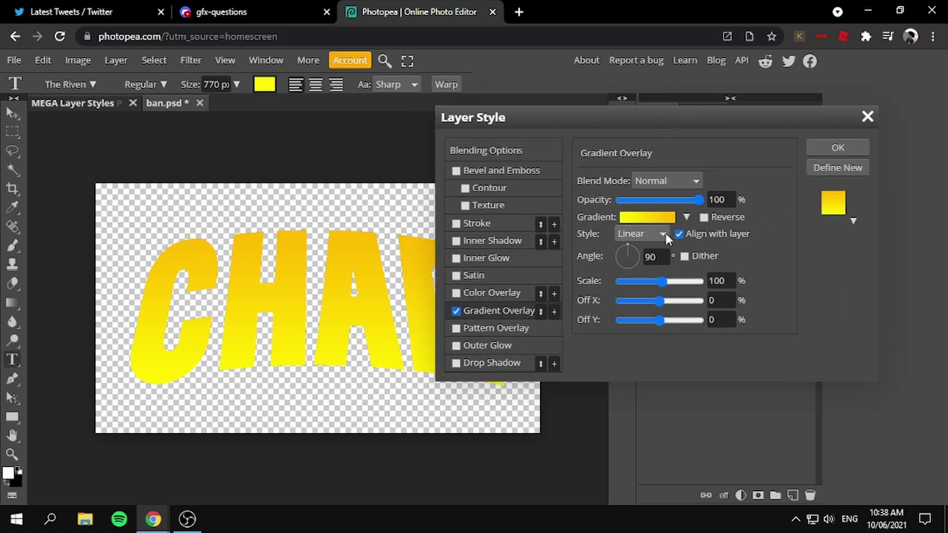
click(820, 147)
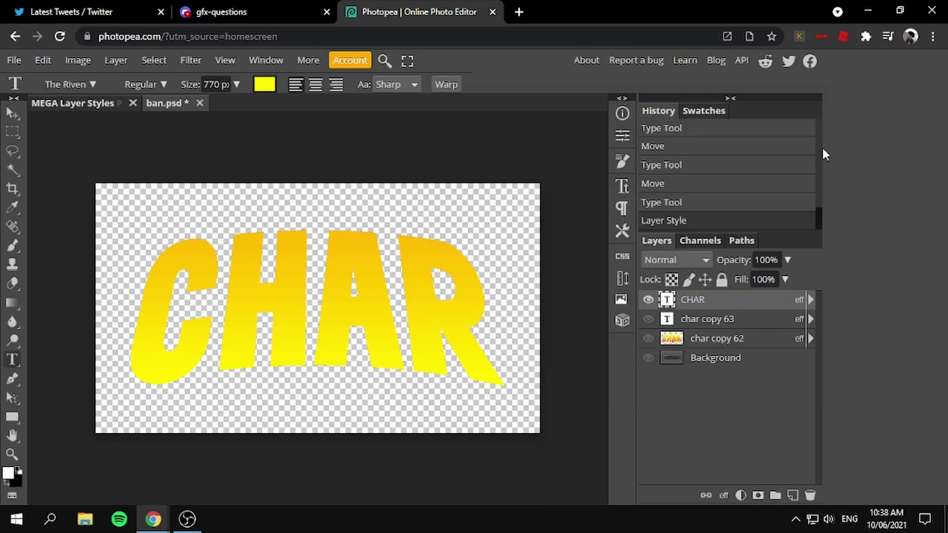
Reposition the CHAR text slightly left and lower on the canvas
click(807, 337)
click(809, 338)
click(13, 113)
drag(262, 291, 399, 307)
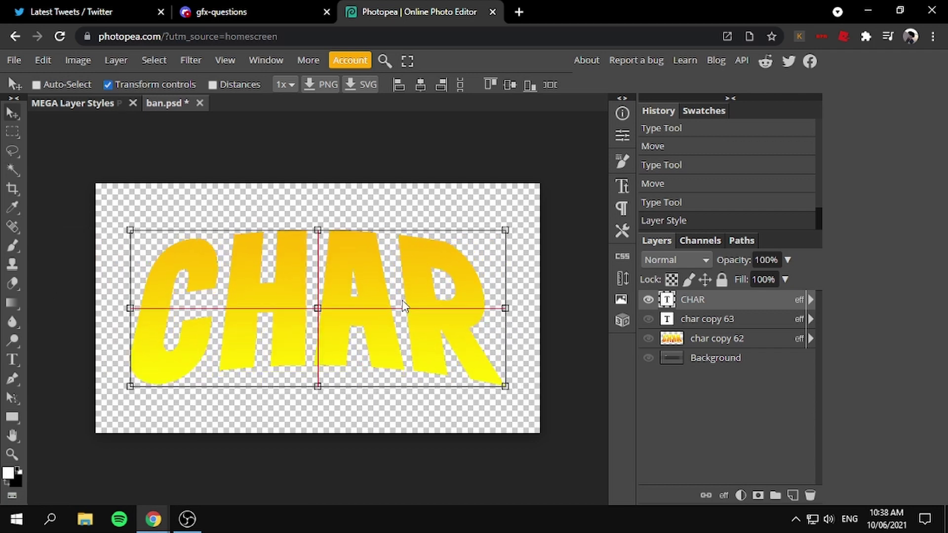
Stack many CHAR layer copies, each nudged one step higher, to build the extrusion
key(ctrl+j)
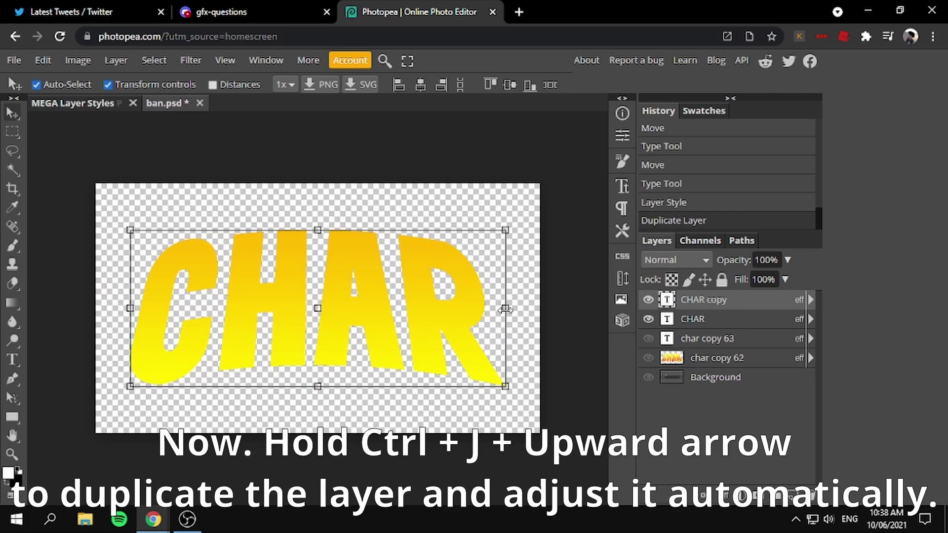
key(ctrl+j)
key(Up)
key(ctrl+j)
key(Up)
key(ctrl+j)
key(Up)
key(ctrl+j)
key(Up)
key(ctrl+j)
key(Up)
key(ctrl+j)
key(Up)
key(ctrl+j)
key(Up)
key(ctrl+j)
key(Up)
key(ctrl+j)
key(Up)
key(ctrl+j)
key(Up)
key(ctrl+j)
key(Up)
key(ctrl+j)
key(Up)
key(ctrl+j)
key(Up)
key(ctrl+j)
key(Up)
key(ctrl+j)
key(Up)
key(ctrl+j)
key(Up)
key(ctrl+j)
key(Up)
key(ctrl+j)
key(Up)
key(ctrl+j)
key(Up)
key(ctrl+j)
key(Up)
key(ctrl+j)
key(Up)
key(ctrl+j)
key(Up)
key(ctrl+j)
key(Up)
key(ctrl+j)
key(Up)
key(ctrl+j)
key(Up)
key(ctrl+j)
key(Up)
key(ctrl+j)
key(Up)
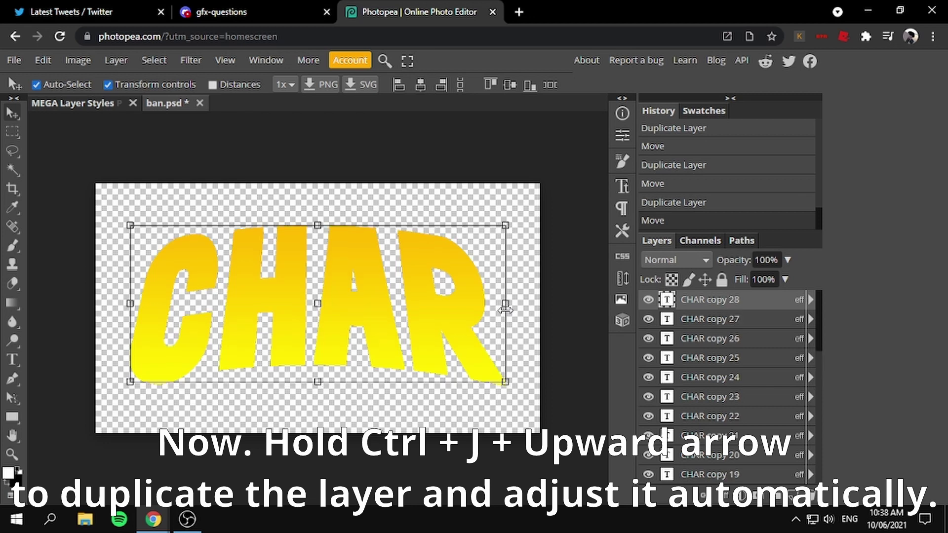
key(ctrl+j)
key(Up)
key(ctrl+j)
key(Up)
key(ctrl+j)
key(Up)
key(ctrl+j)
key(Up)
key(ctrl+j)
key(Up)
key(ctrl+j)
key(Up)
key(ctrl+j)
key(Up)
key(ctrl+j)
key(Up)
key(ctrl+j)
key(Up)
key(ctrl+j)
key(Up)
key(ctrl+j)
key(Up)
key(ctrl+j)
key(Up)
key(ctrl+j)
key(Up)
key(ctrl+j)
key(Up)
key(ctrl+j)
key(Up)
key(ctrl+j)
key(Up)
key(ctrl+j)
key(Up)
key(ctrl+j)
key(Up)
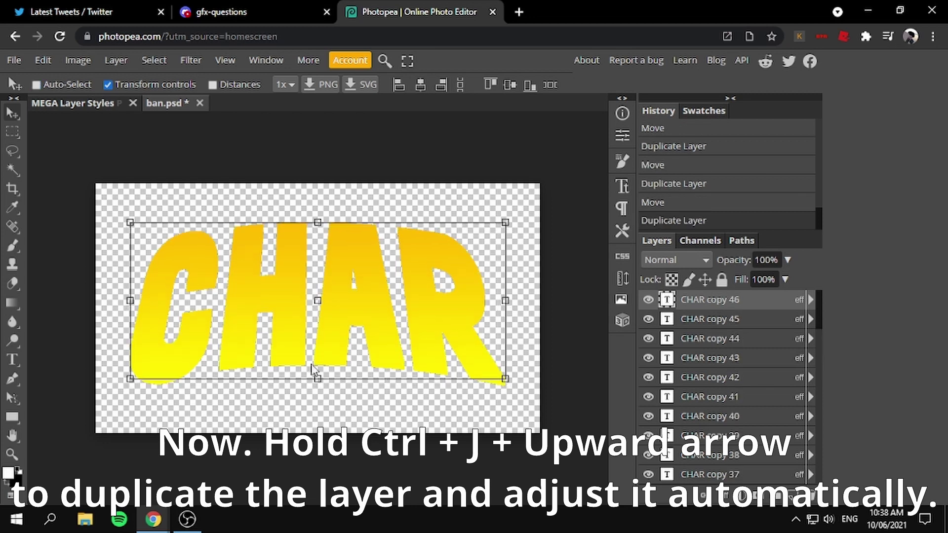
scroll(725, 385, down, 5)
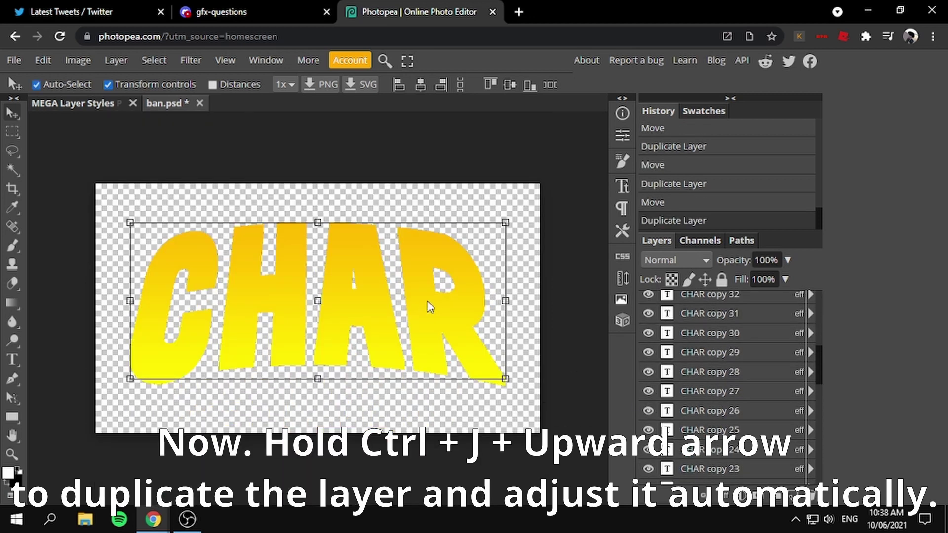
key(ctrl+j)
key(ctrl+j)
key(Up)
key(ctrl+j)
key(Up)
key(ctrl+j)
key(Up)
key(ctrl+j)
key(Up)
key(ctrl+j)
key(Up)
key(ctrl+j)
key(Up)
key(ctrl+j)
key(Up)
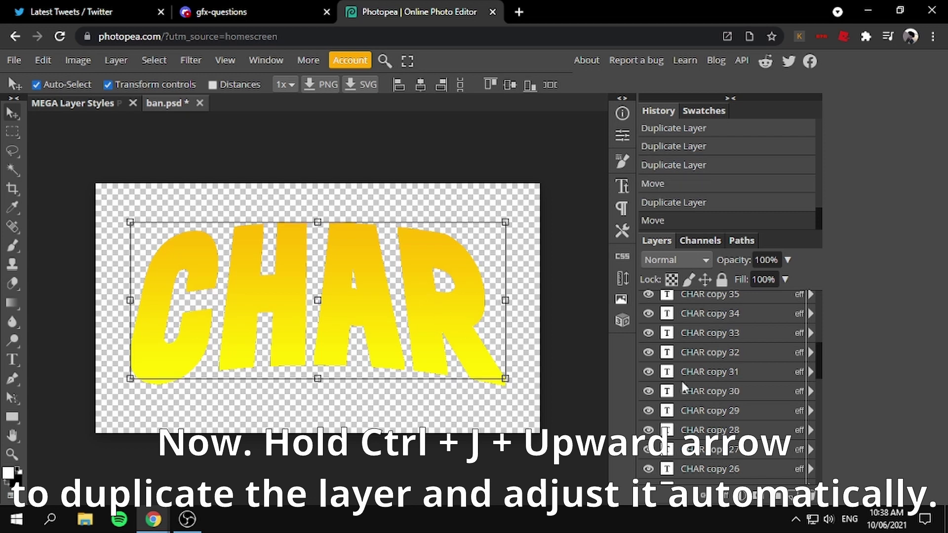
key(ctrl+j)
key(Up)
key(ctrl+j)
key(Up)
key(ctrl+j)
key(Up)
key(ctrl+j)
key(Up)
key(ctrl+j)
key(Up)
key(ctrl+j)
key(Up)
key(ctrl+j)
key(Up)
key(ctrl+j)
key(Up)
key(ctrl+j)
key(Up)
key(ctrl+j)
key(Up)
key(ctrl+j)
key(Up)
key(ctrl+j)
key(Up)
key(ctrl+j)
key(Up)
key(ctrl+j)
key(Up)
key(ctrl+j)
key(Up)
key(ctrl+j)
key(Up)
key(ctrl+j)
key(Up)
key(ctrl+j)
key(Up)
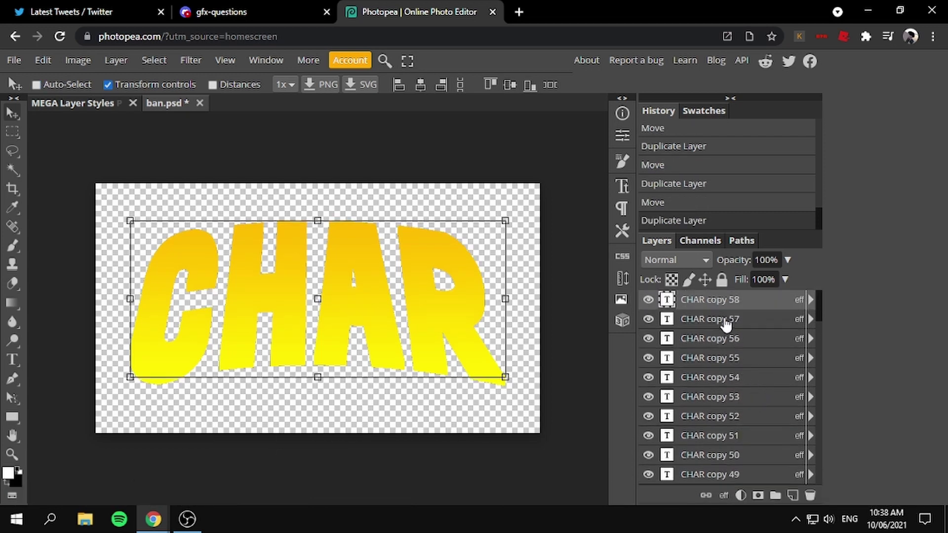
scroll(725, 366, down, 6)
scroll(723, 369, down, 7)
scroll(720, 369, down, 5)
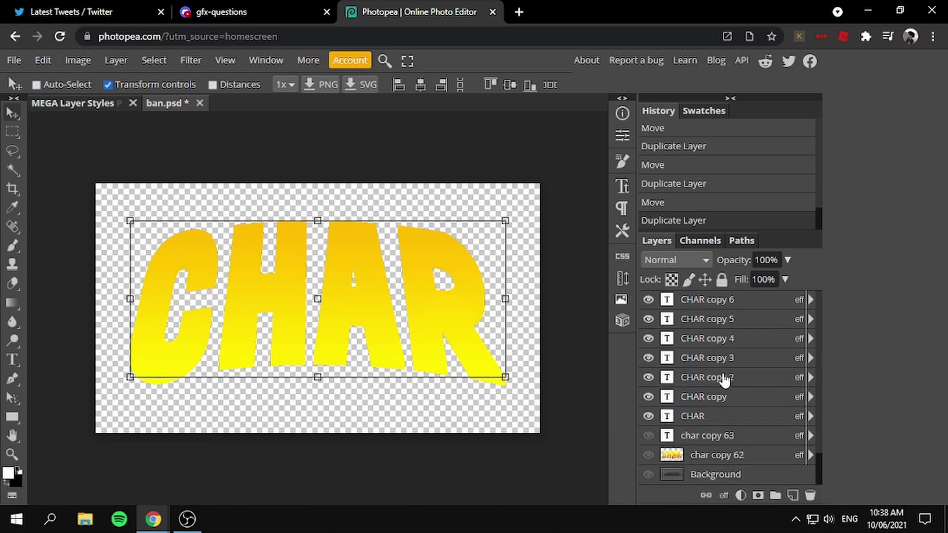
Merge the copies from CHAR up to CHAR copy 57 into one extrusion layer
shift+click(716, 416)
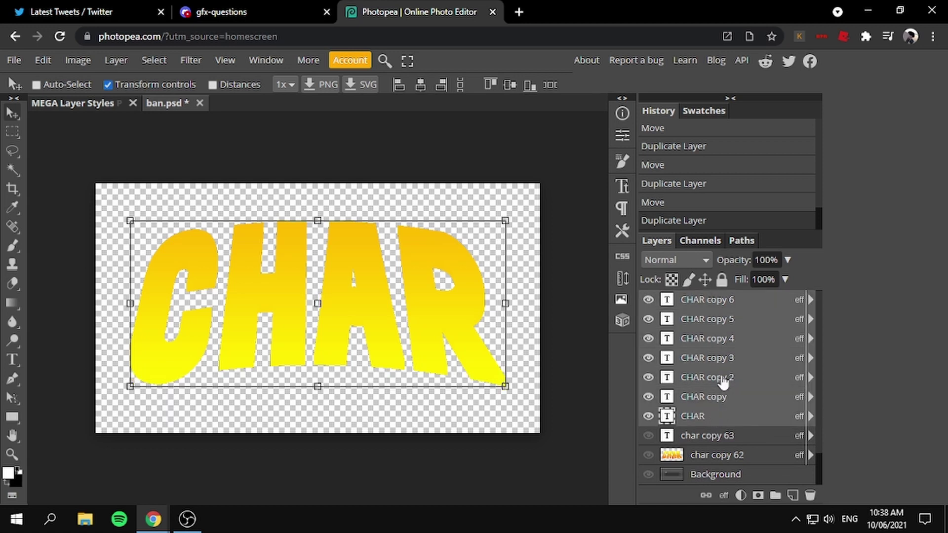
right_click(713, 418)
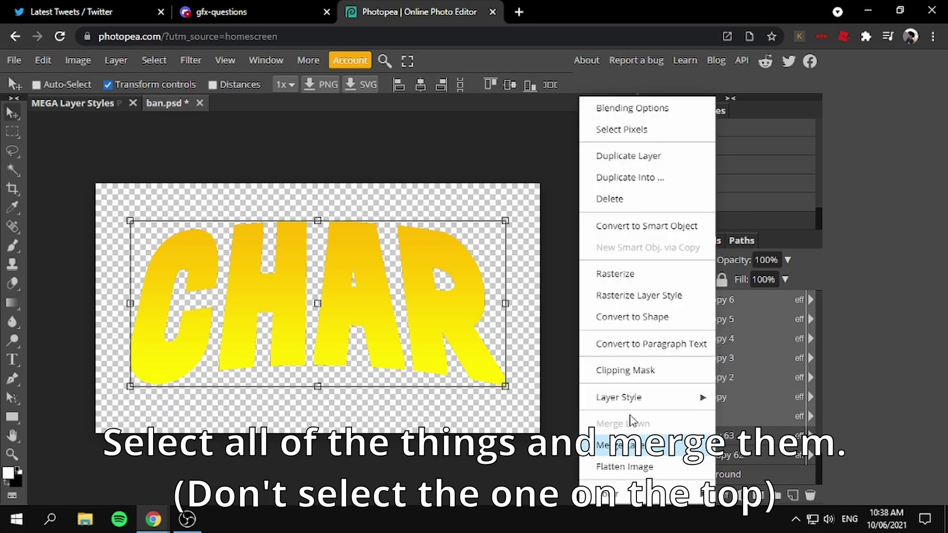
click(631, 447)
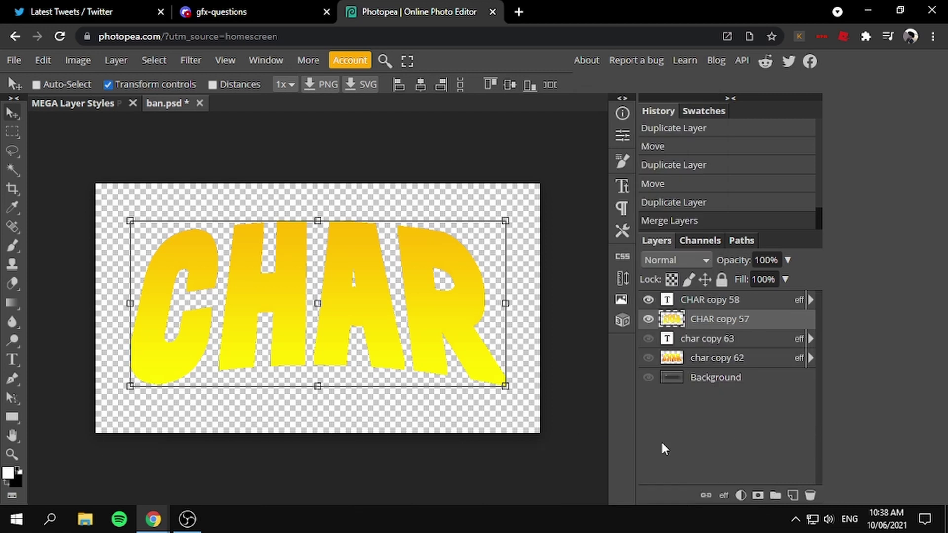
right_click(706, 321)
Enable Gradient Overlay on the extrusion layer and darken its left stop to e7da00
click(637, 113)
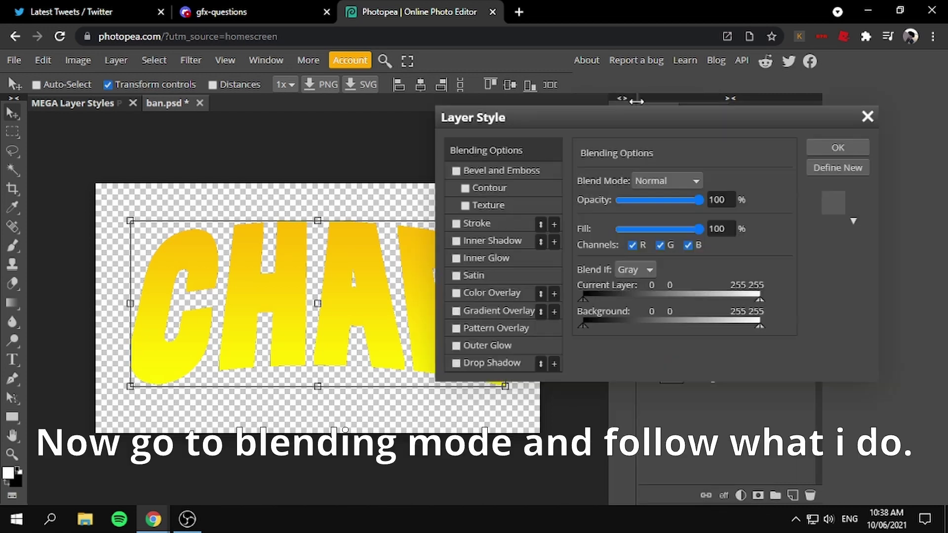
click(636, 181)
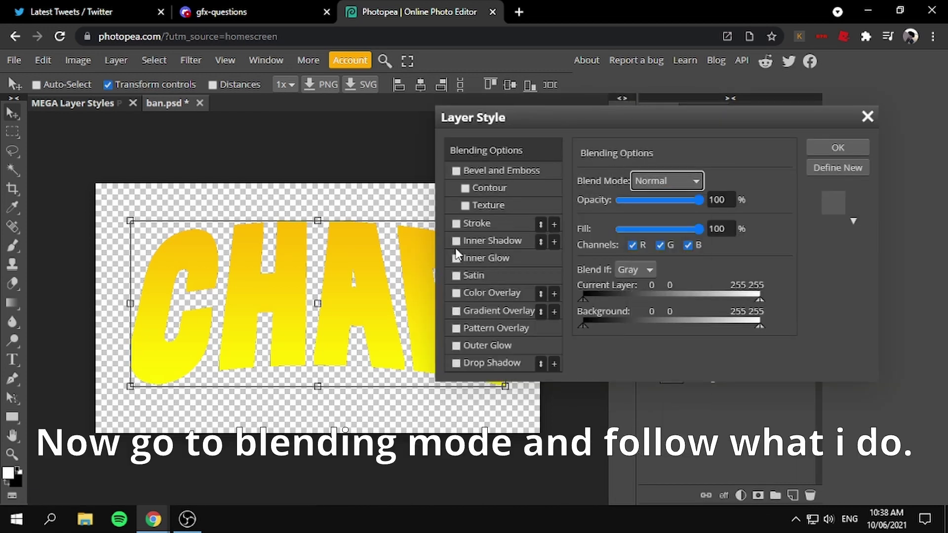
click(455, 311)
click(494, 311)
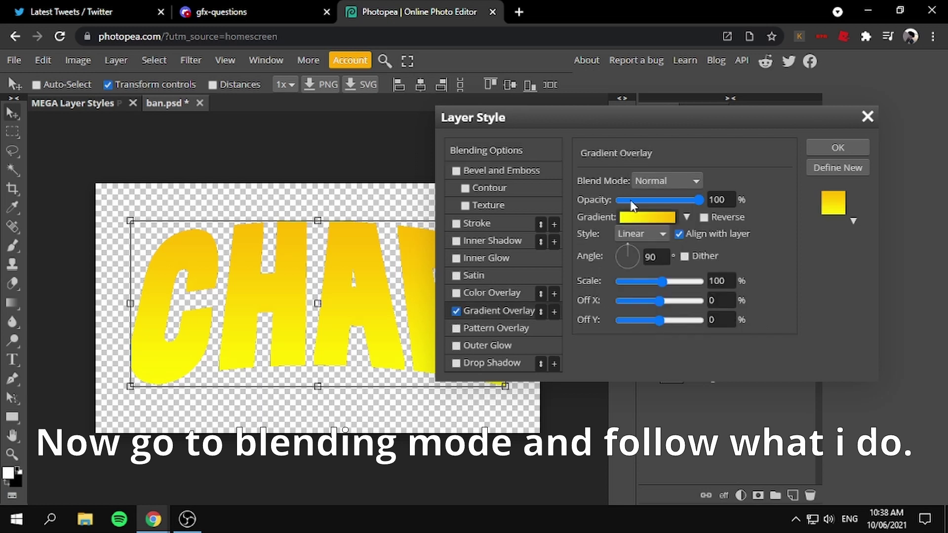
click(646, 218)
click(588, 263)
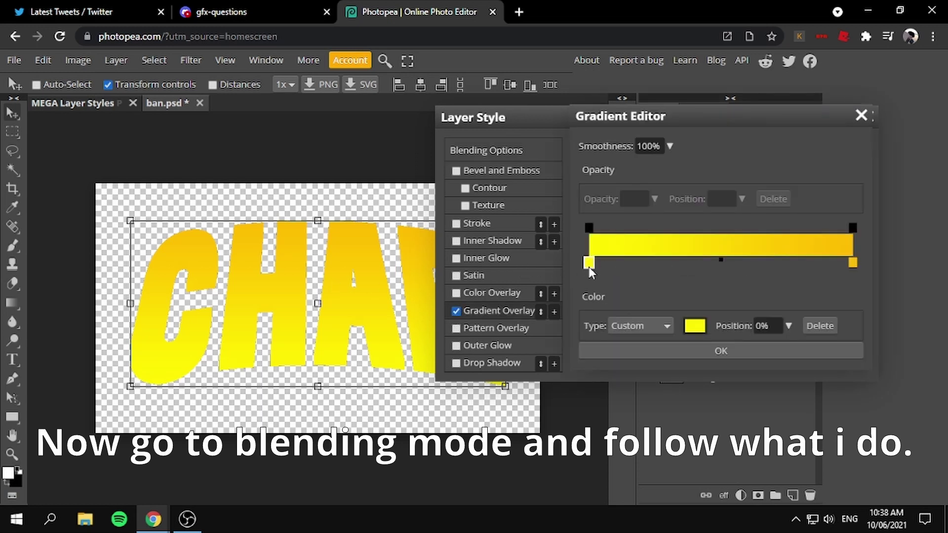
click(695, 326)
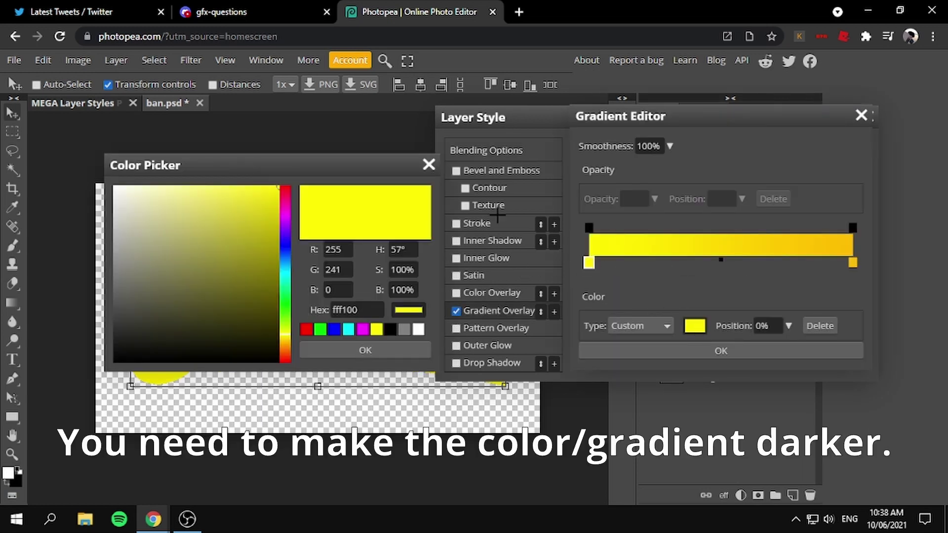
click(277, 200)
drag(345, 165, 537, 123)
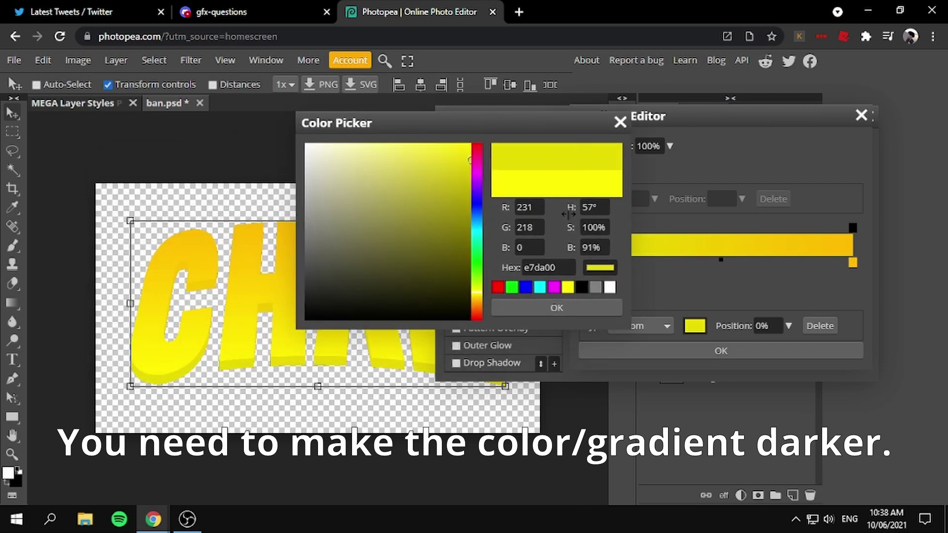
click(552, 309)
Darken the right gradient stop to orange d49c00 and confirm the gradient
click(852, 262)
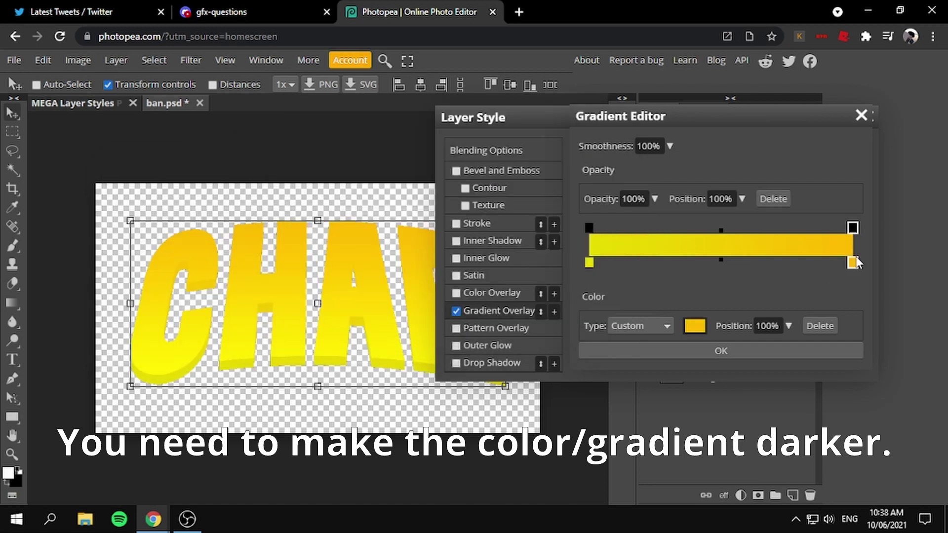
click(700, 324)
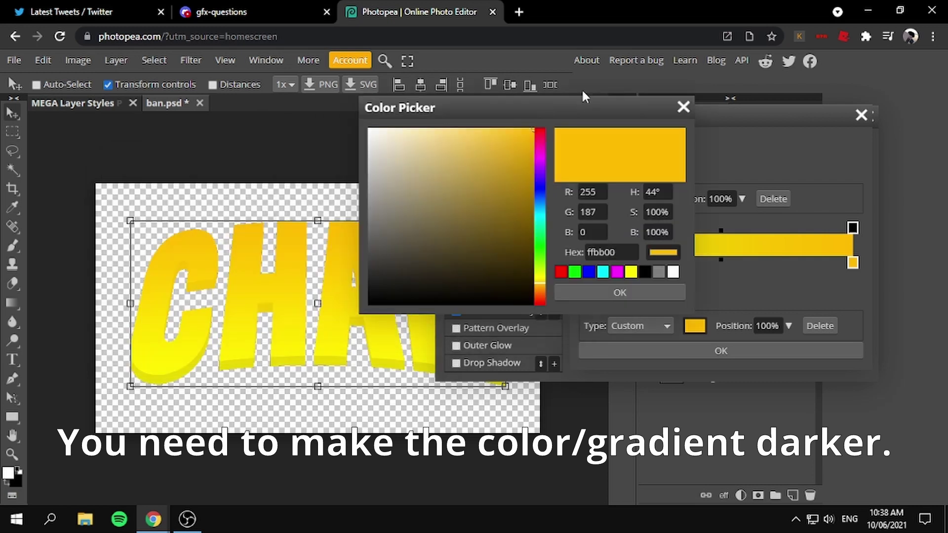
drag(291, 156, 651, 82)
drag(639, 122, 703, 141)
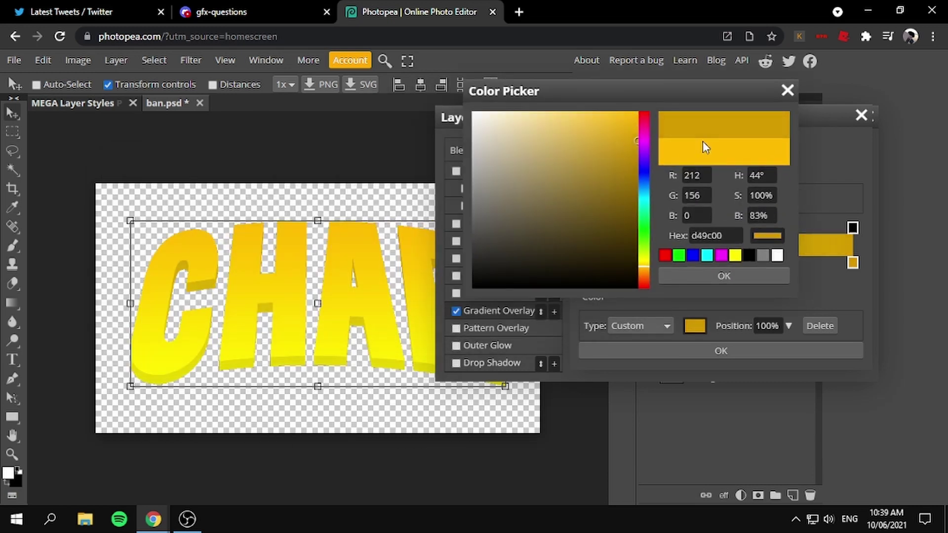
click(679, 278)
click(709, 352)
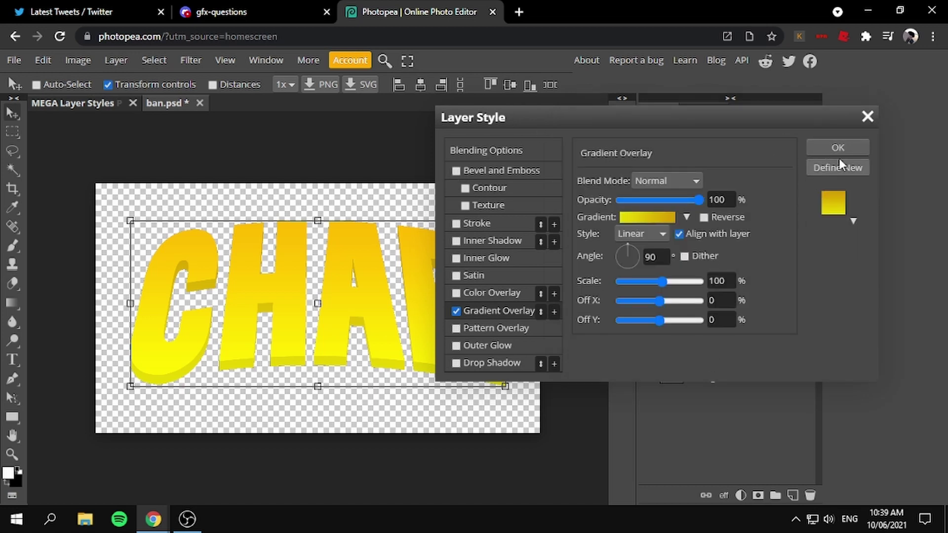
Give CHAR copy 57 an Inner Bevel and Emboss with 190% depth and 12 px size
click(817, 147)
right_click(716, 322)
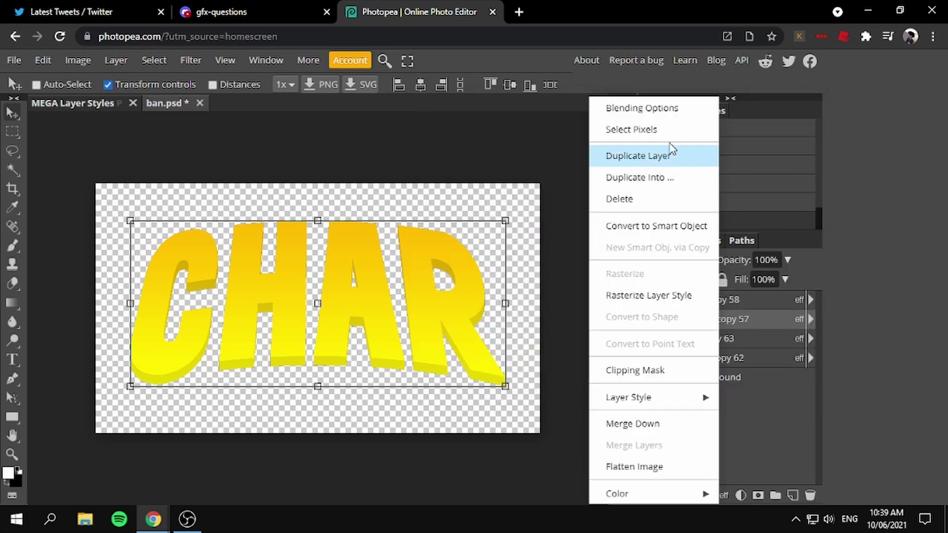
click(642, 108)
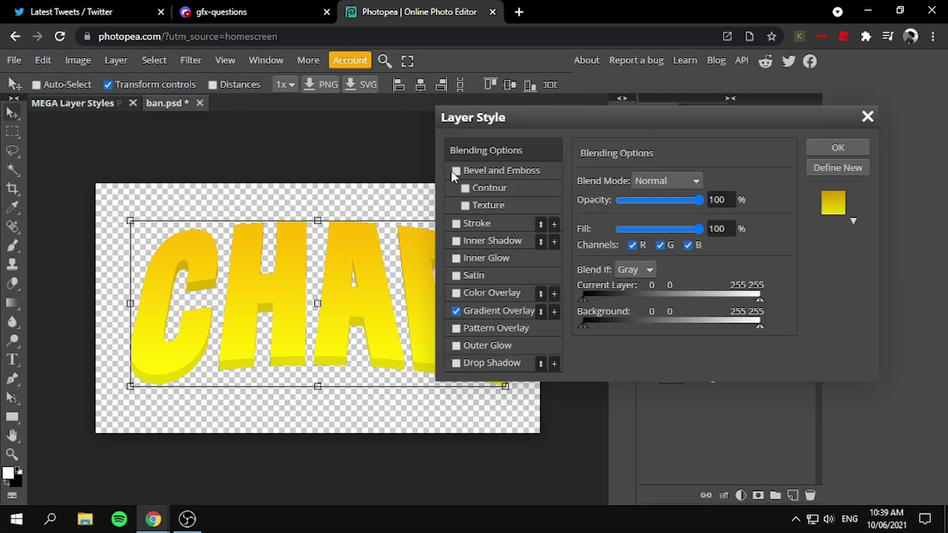
click(484, 170)
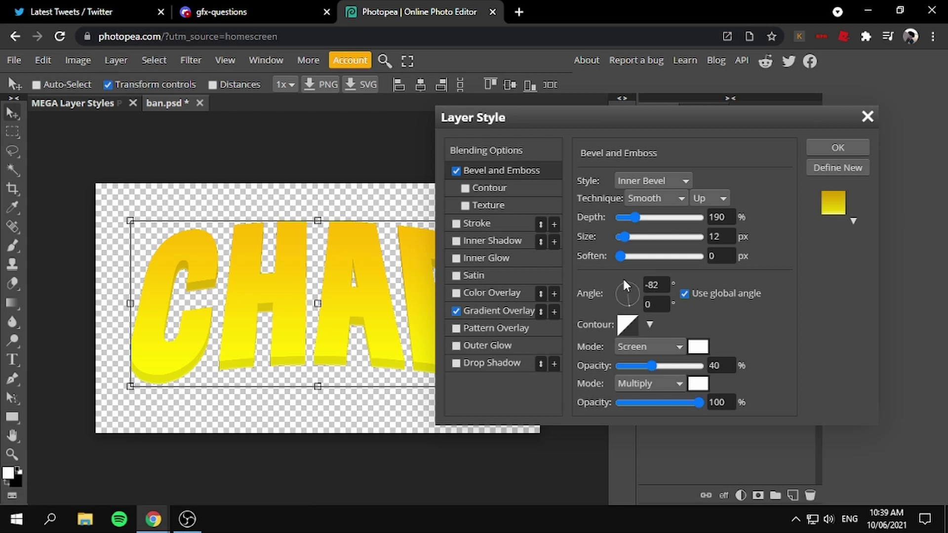
click(866, 117)
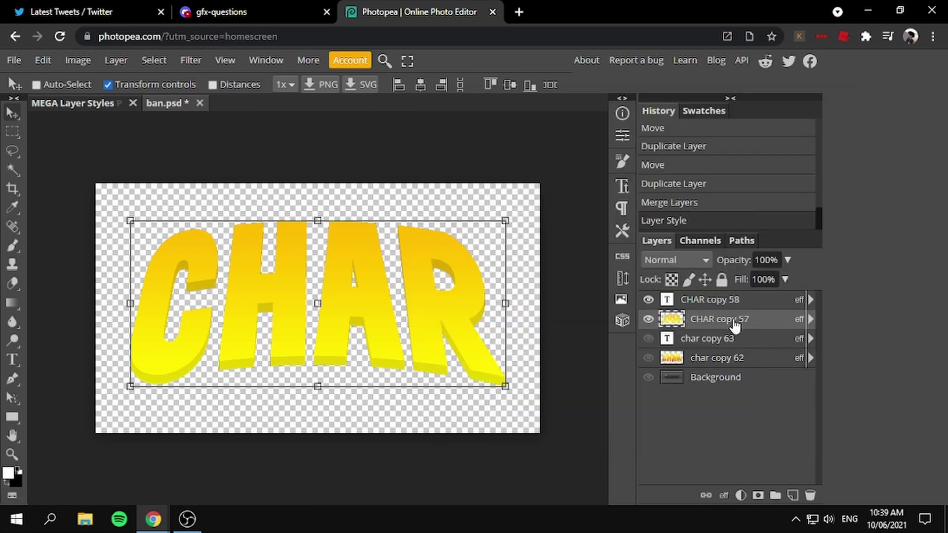
right_click(735, 319)
click(759, 301)
Enable Bevel and Emboss on the top CHAR copy 58 layer with 315% depth and 77% highlight opacity
right_click(759, 301)
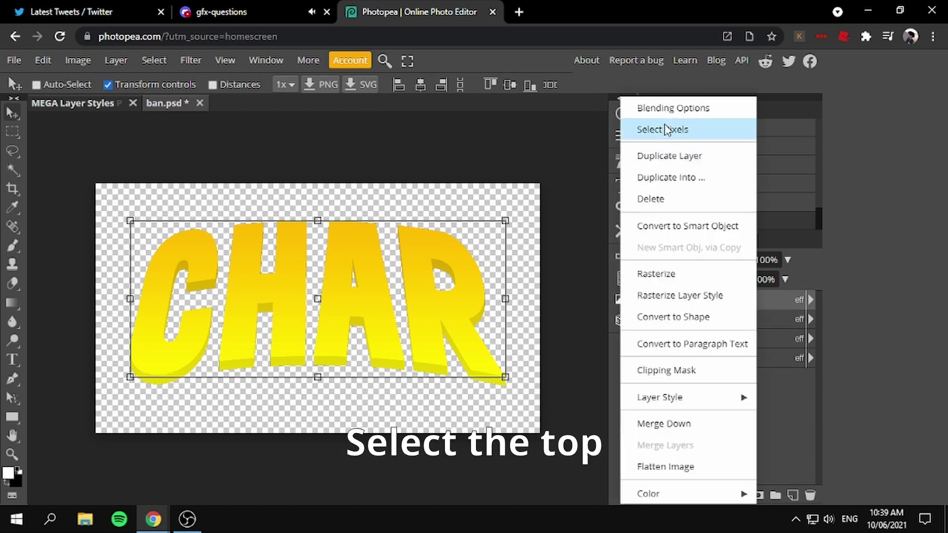
click(656, 108)
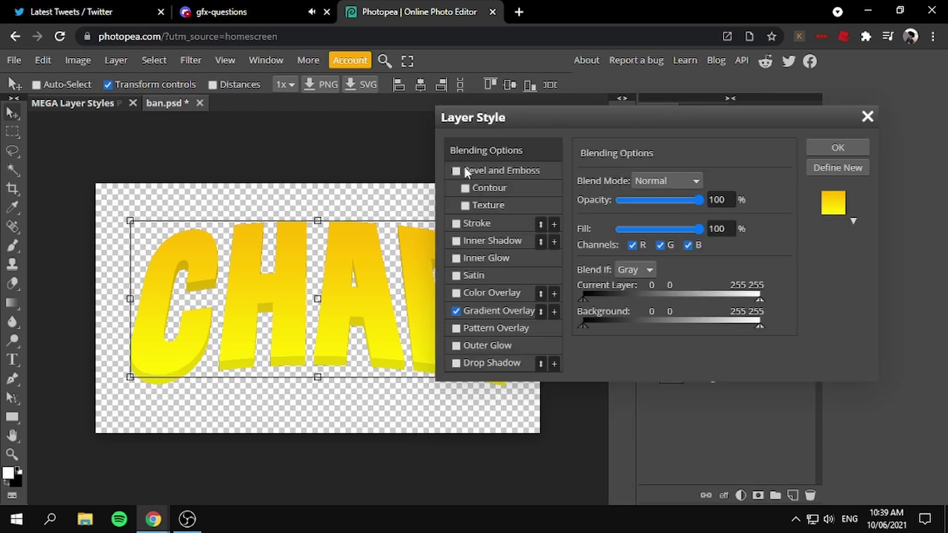
click(491, 171)
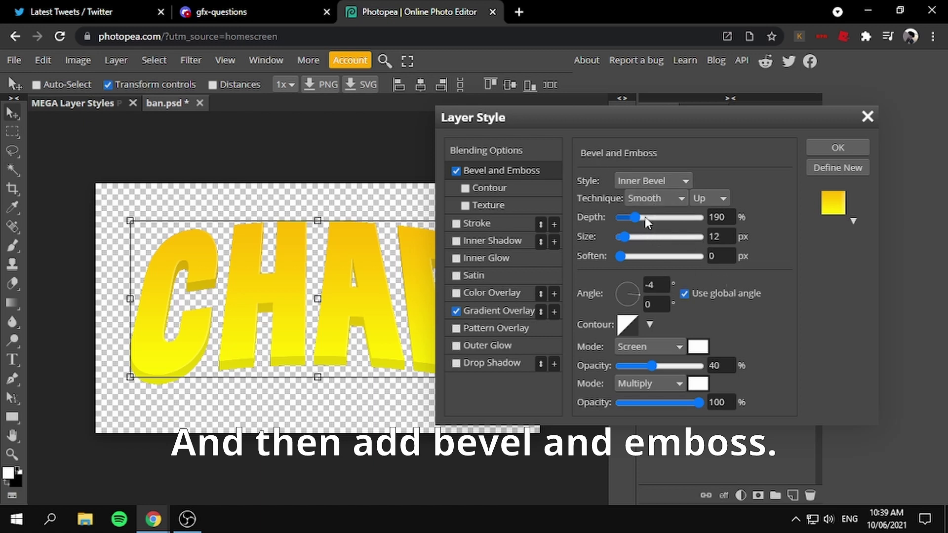
click(655, 365)
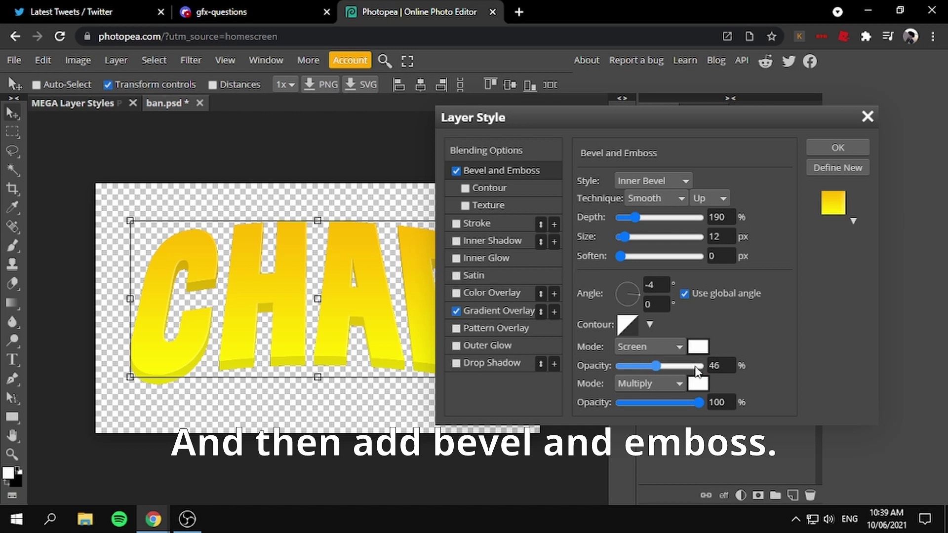
scroll(714, 369, up, 3)
scroll(714, 370, up, 3)
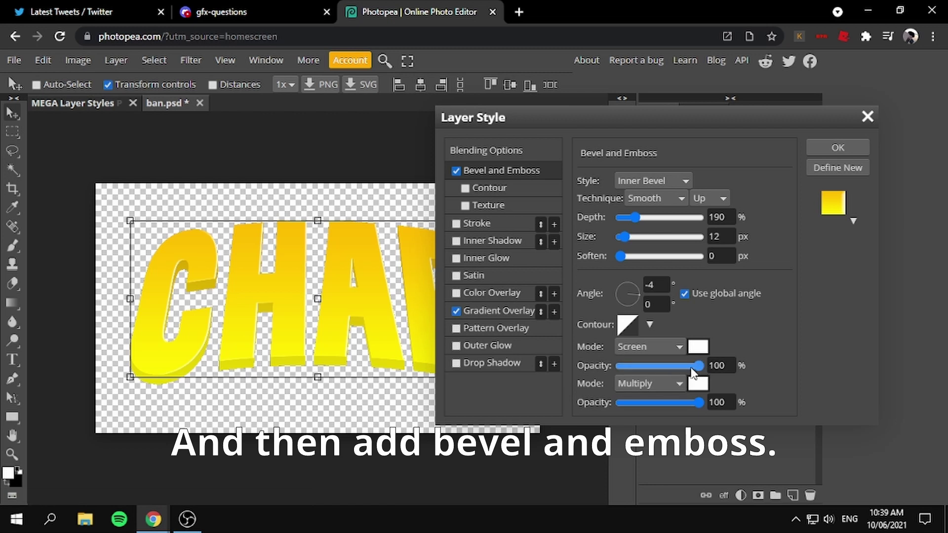
scroll(690, 368, down, 1)
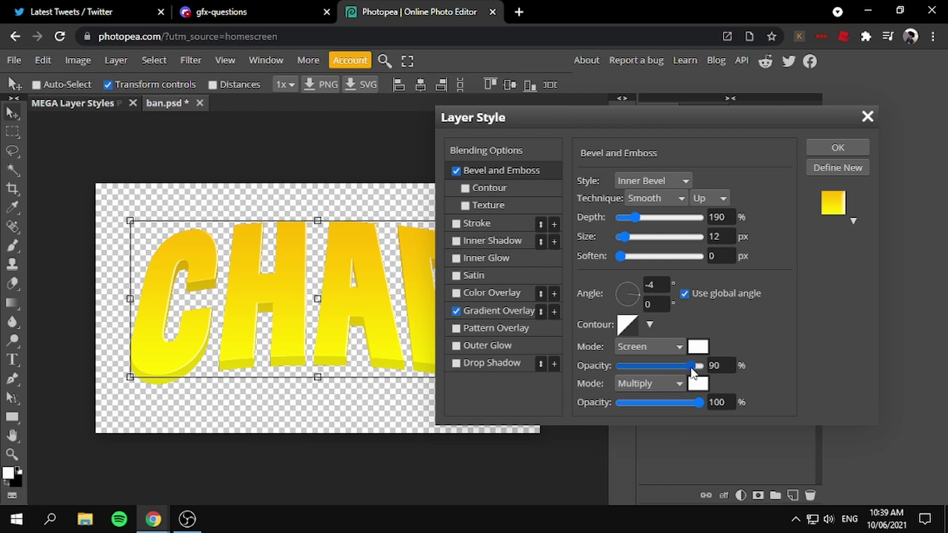
mouse_move(799, 117)
mouse_down()
mouse_move(762, 136)
mouse_move(824, 122)
mouse_up()
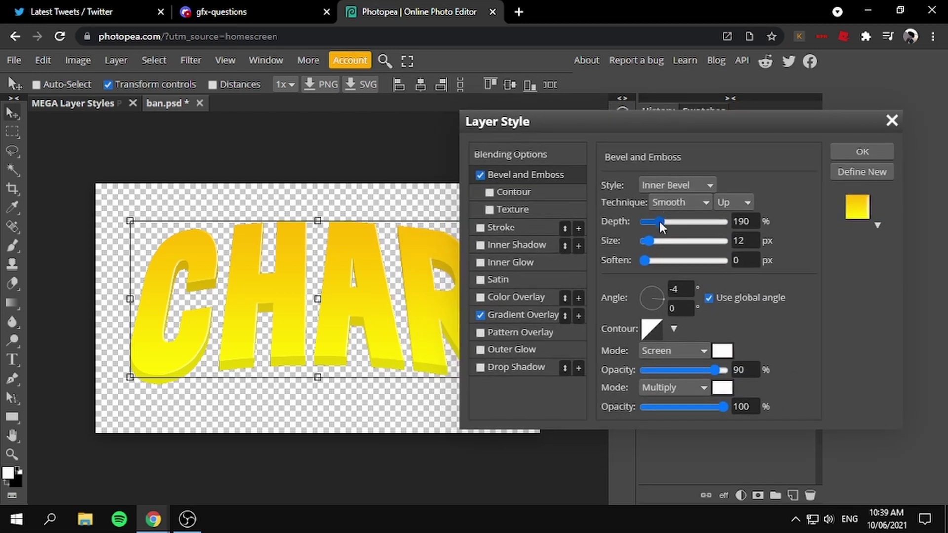
scroll(669, 222, up, 3)
scroll(669, 222, up, 2)
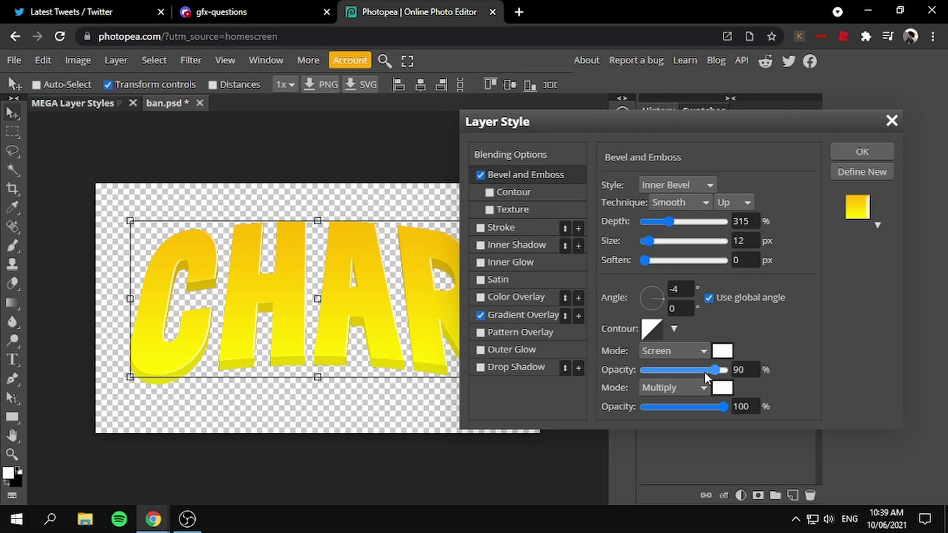
scroll(704, 372, down, 1)
scroll(703, 372, down, 5)
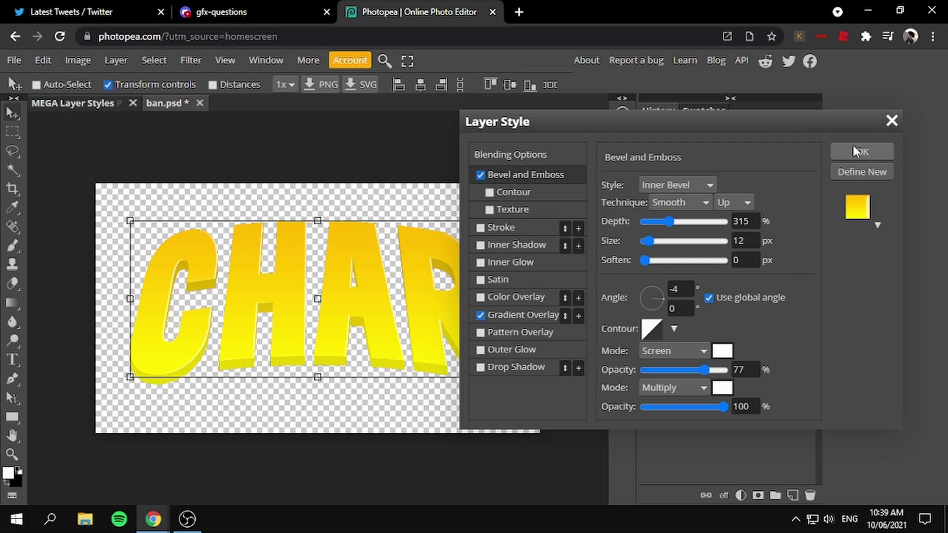
click(852, 150)
Hide the new CHAR copy 57/58 layers and show the orange char copy 62/63 example
click(718, 379)
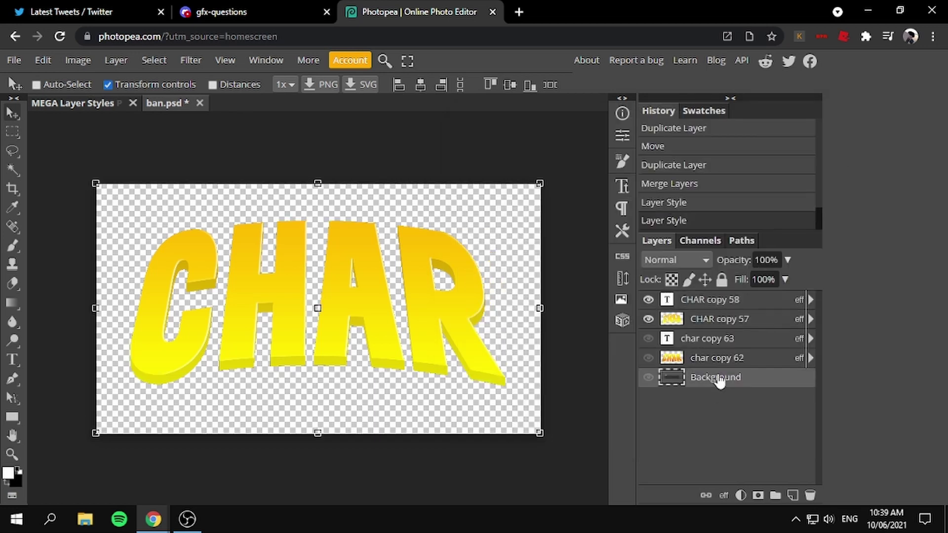
click(696, 323)
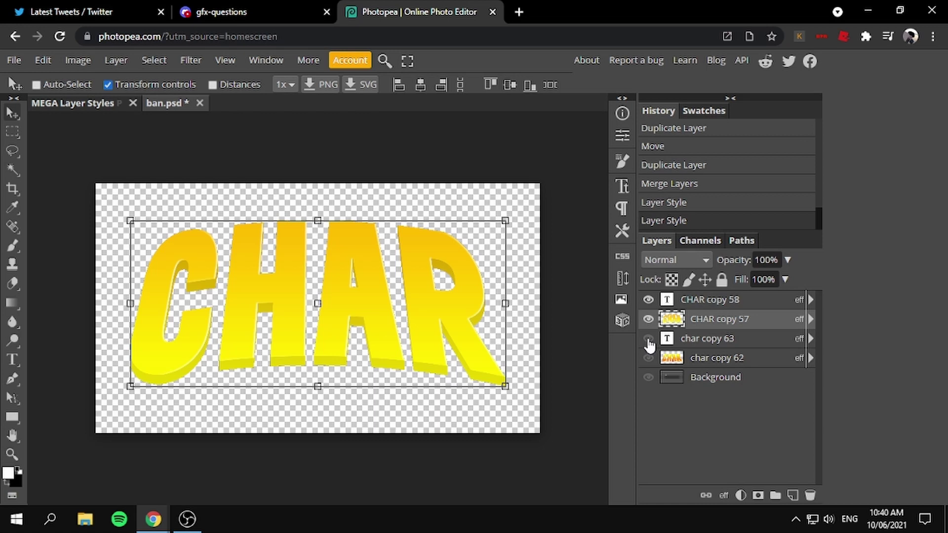
click(648, 319)
click(648, 299)
click(648, 339)
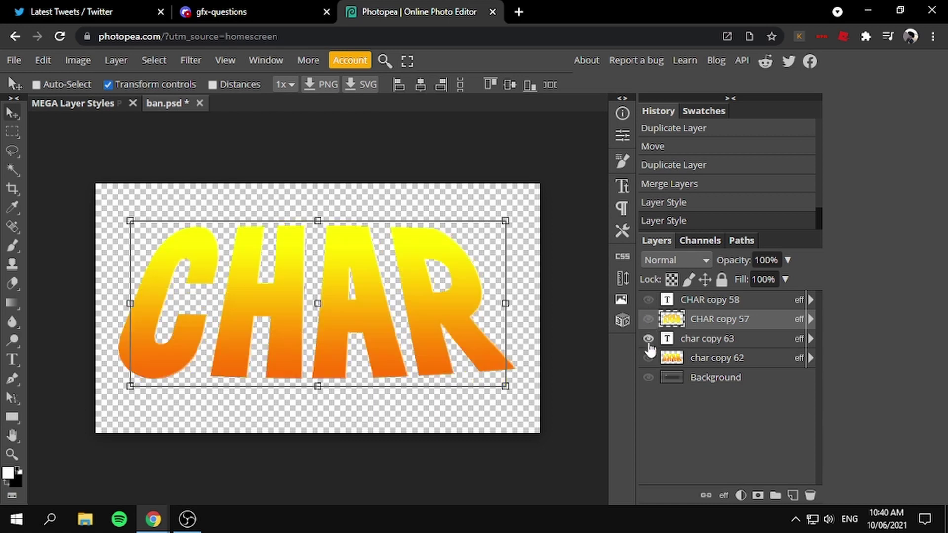
click(648, 358)
Hide the orange example again and show the yellow CHAR copy 57 and 58 layers
click(710, 356)
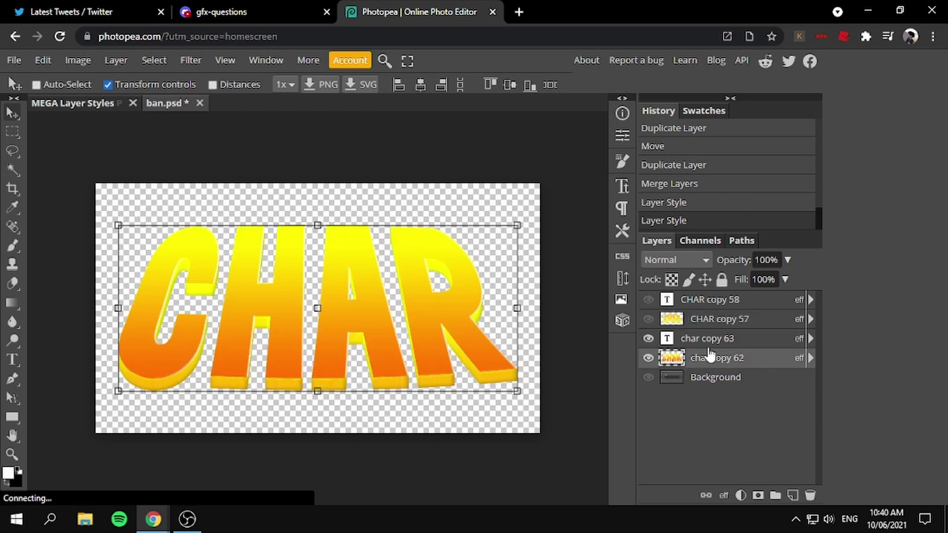
click(701, 340)
click(648, 339)
click(648, 358)
click(648, 319)
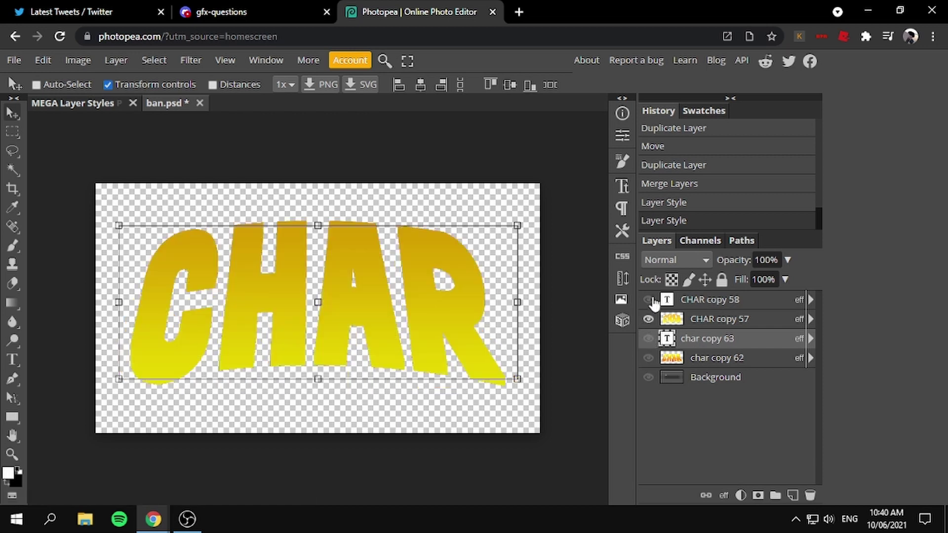
click(648, 299)
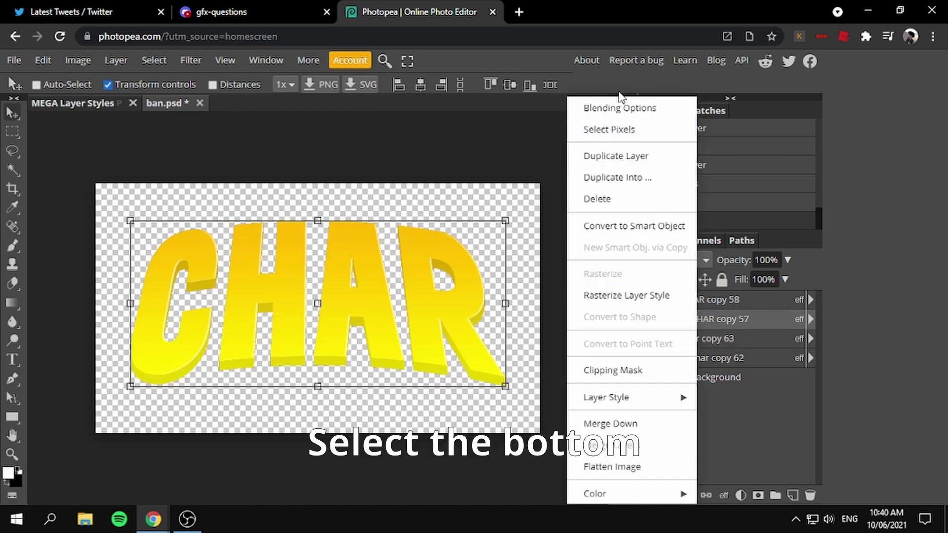
Add a Multiply inner shadow to the yellow CHAR text: 38% opacity, 66 px size
click(619, 107)
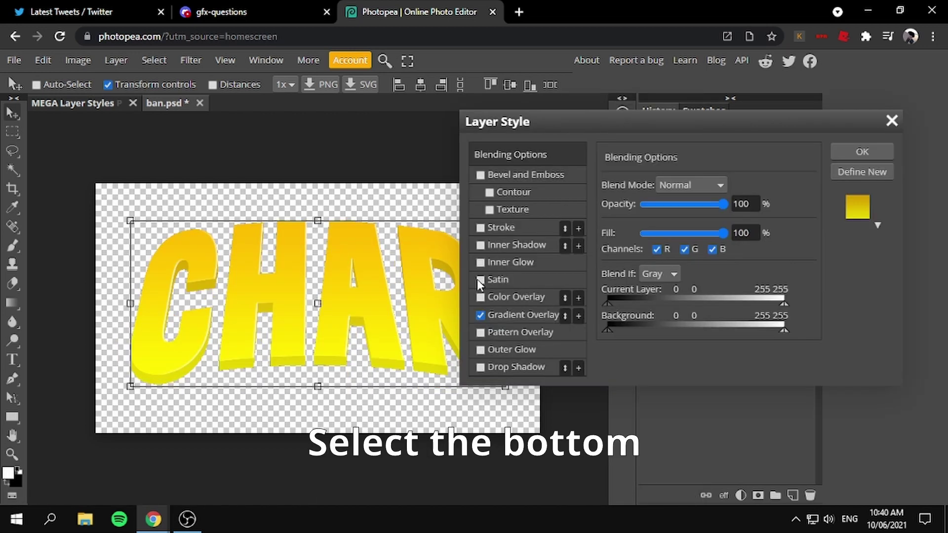
click(479, 246)
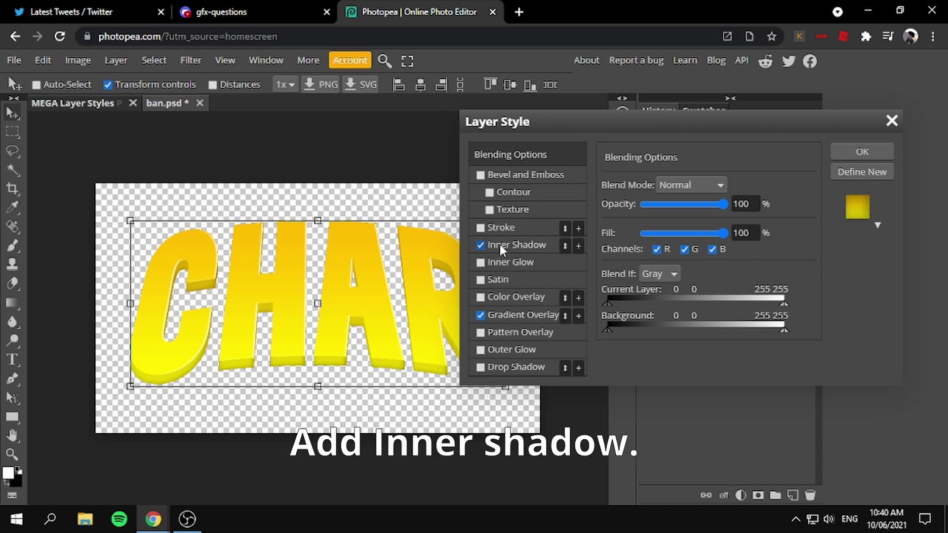
click(675, 204)
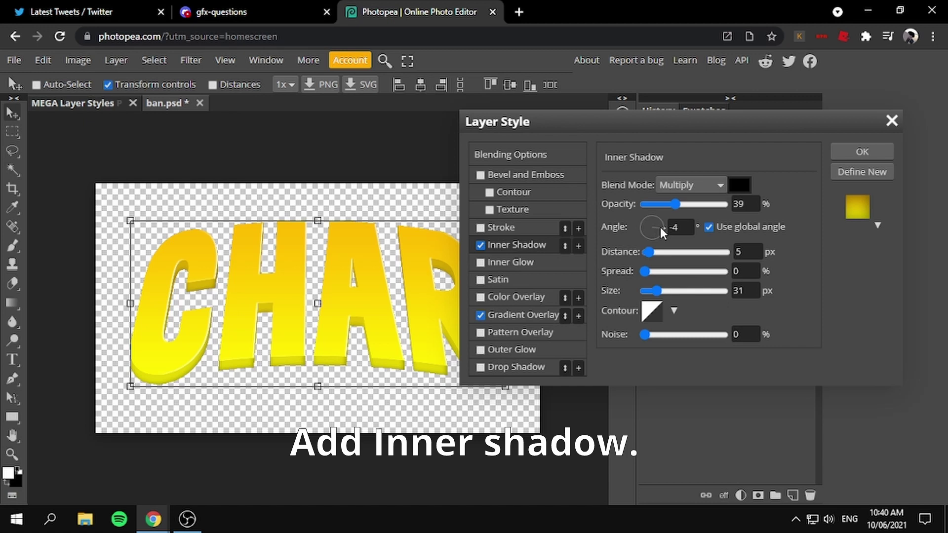
mouse_move(676, 204)
mouse_down()
mouse_move(686, 203)
mouse_move(672, 204)
mouse_up()
drag(655, 291, 669, 291)
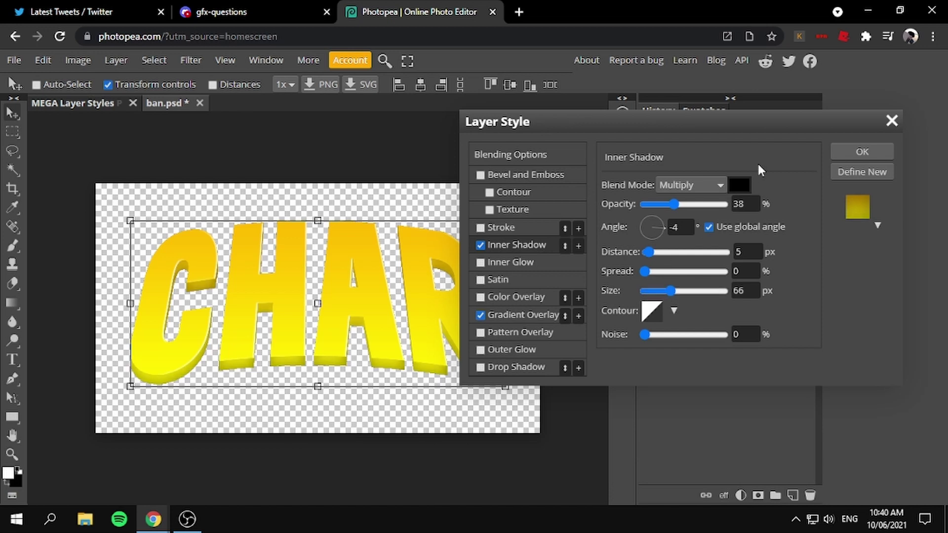
click(853, 150)
Turn on Inner Glow for the yellow CHAR text with 71% opacity and 27 px size
right_click(742, 320)
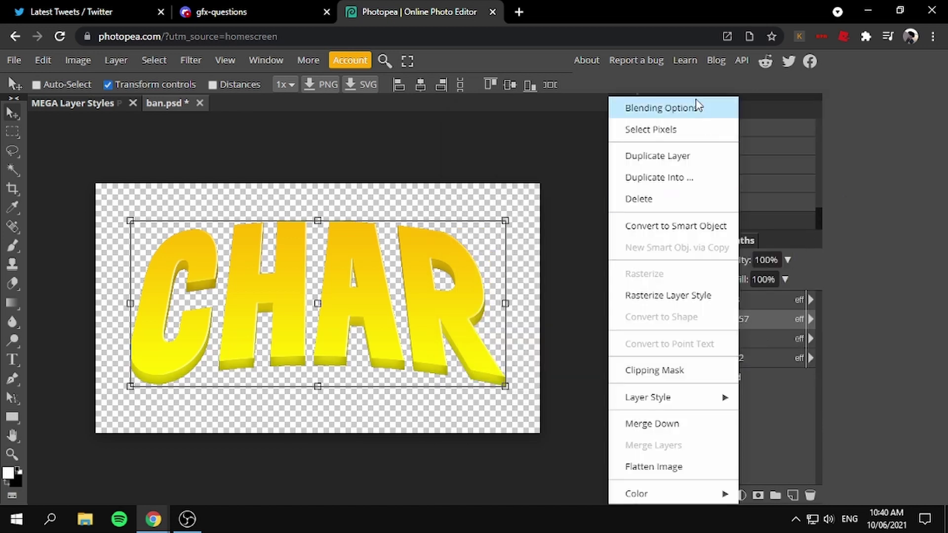
click(690, 112)
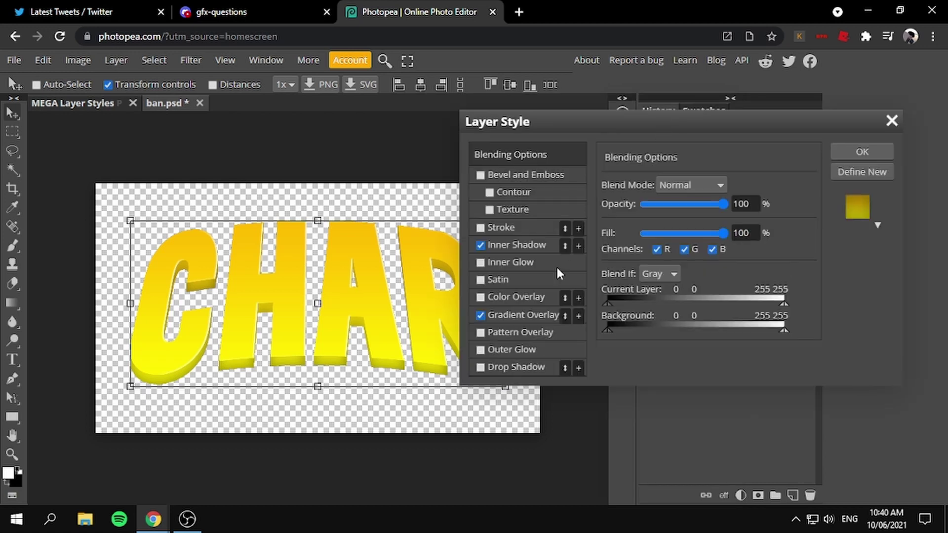
click(480, 263)
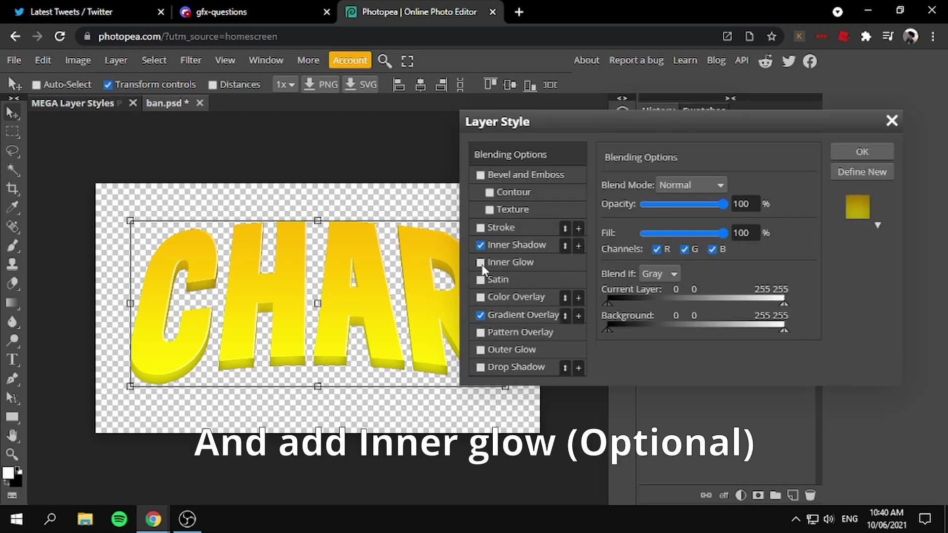
click(505, 261)
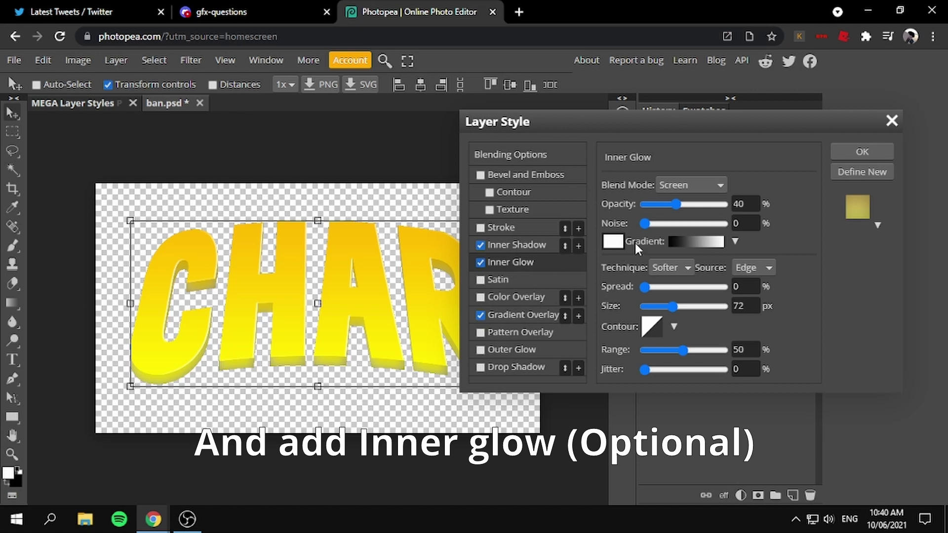
drag(675, 204, 662, 204)
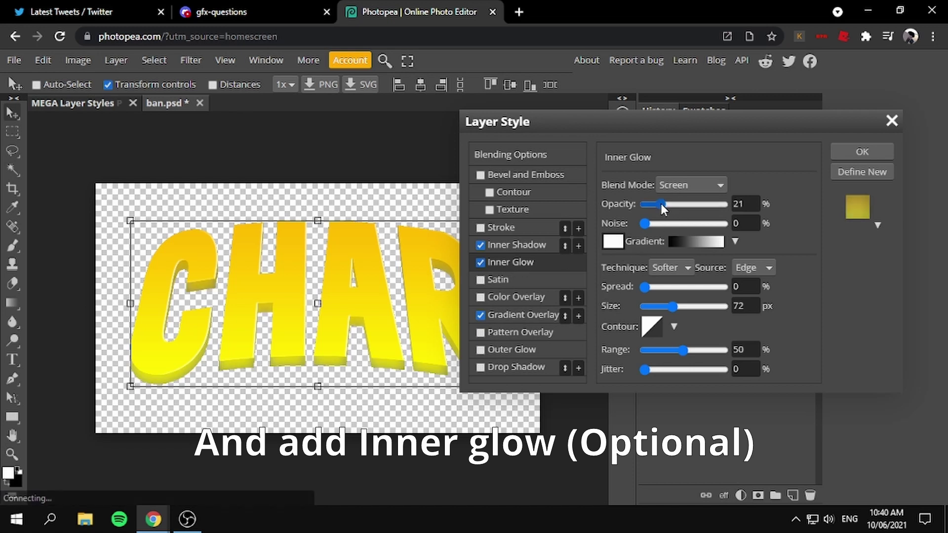
mouse_move(673, 306)
mouse_down()
mouse_move(659, 307)
mouse_move(674, 310)
mouse_up()
click(677, 204)
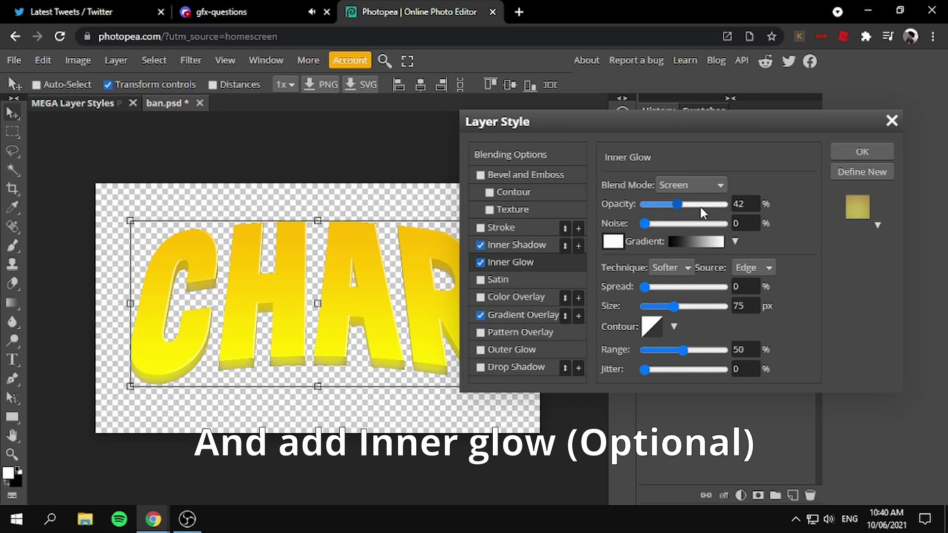
mouse_move(673, 307)
mouse_down()
mouse_move(635, 307)
mouse_move(657, 307)
mouse_up()
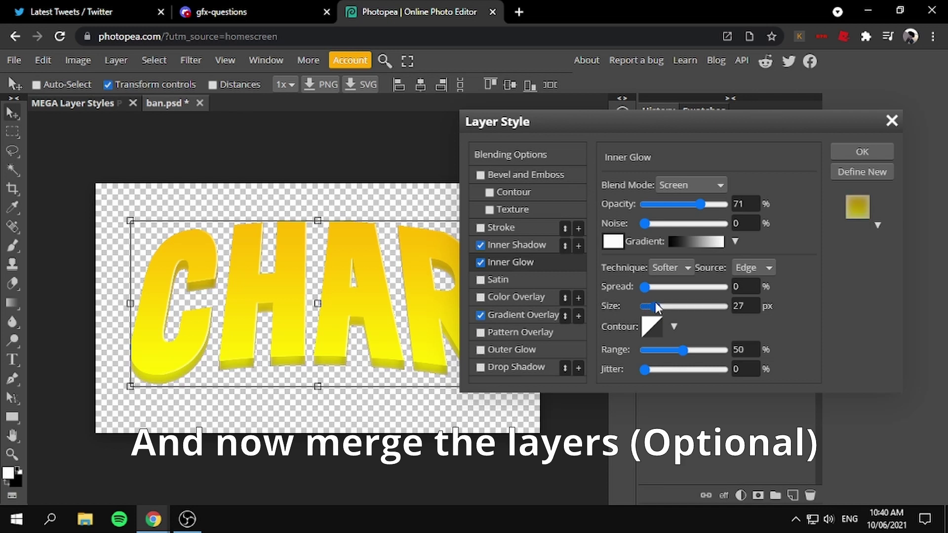
Apply the inner glow, then nudge CHAR copy 58 and 57 slightly up-left together
click(842, 148)
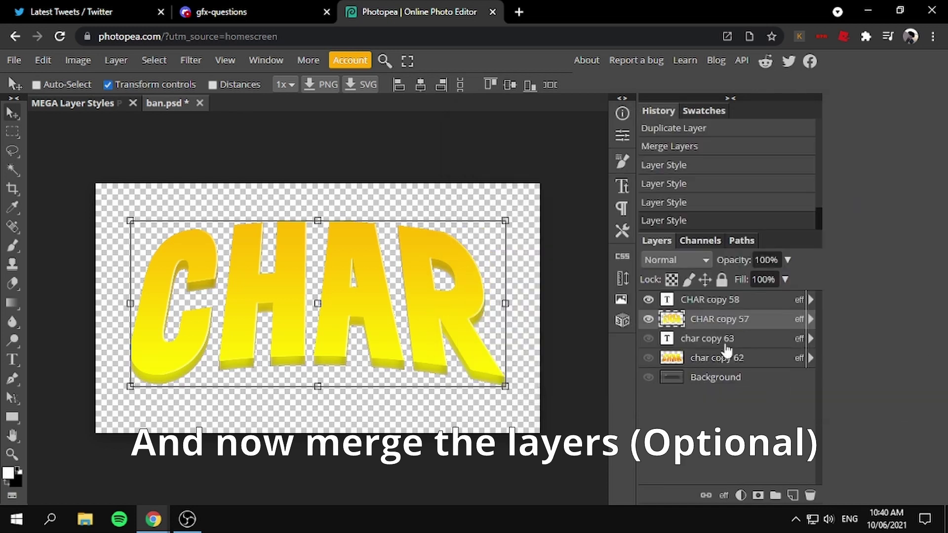
shift+click(721, 300)
drag(324, 287, 322, 290)
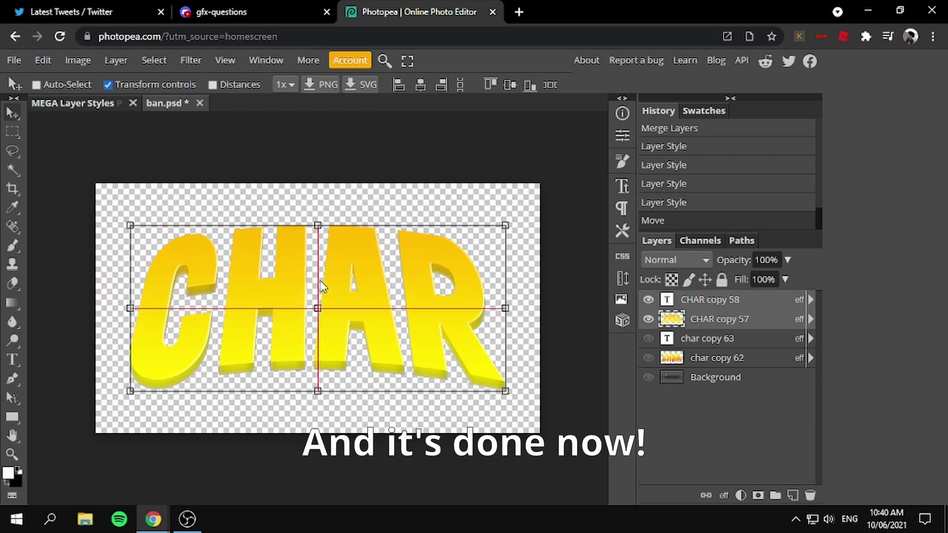
Show the orange char copy 63 and 62 layers instead of the yellow CHAR version
right_click(741, 321)
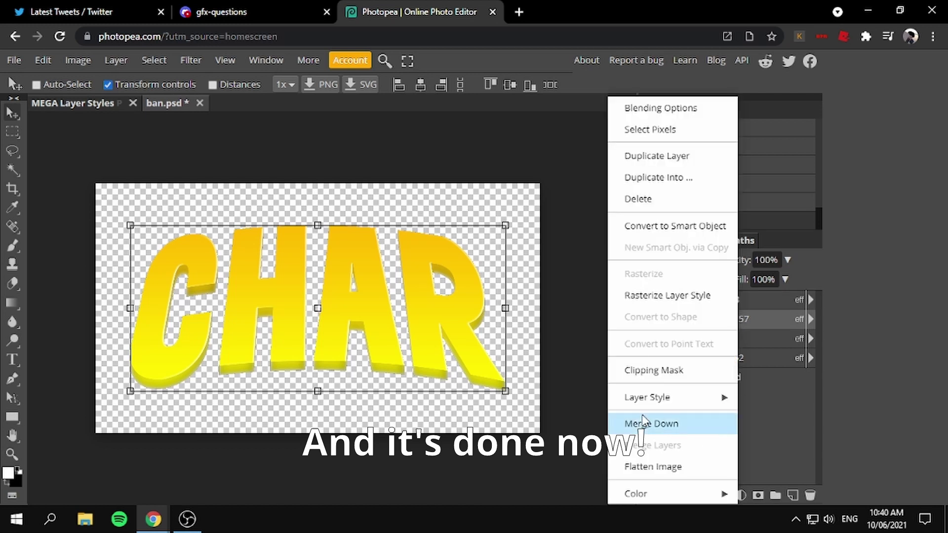
click(773, 307)
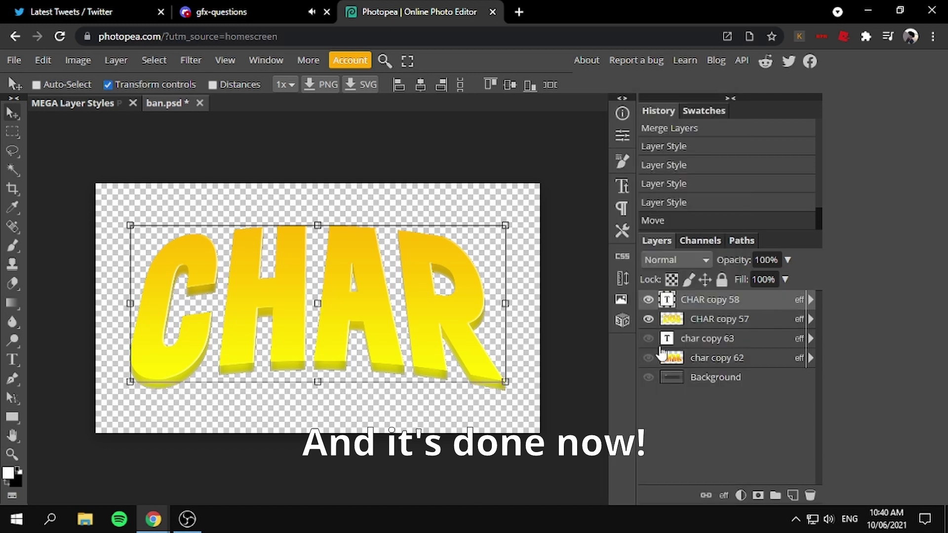
click(648, 338)
click(648, 300)
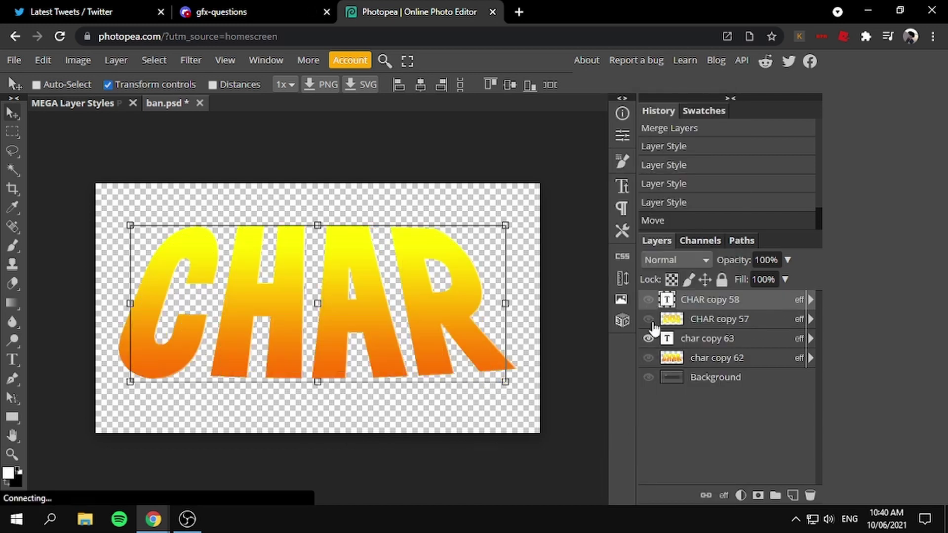